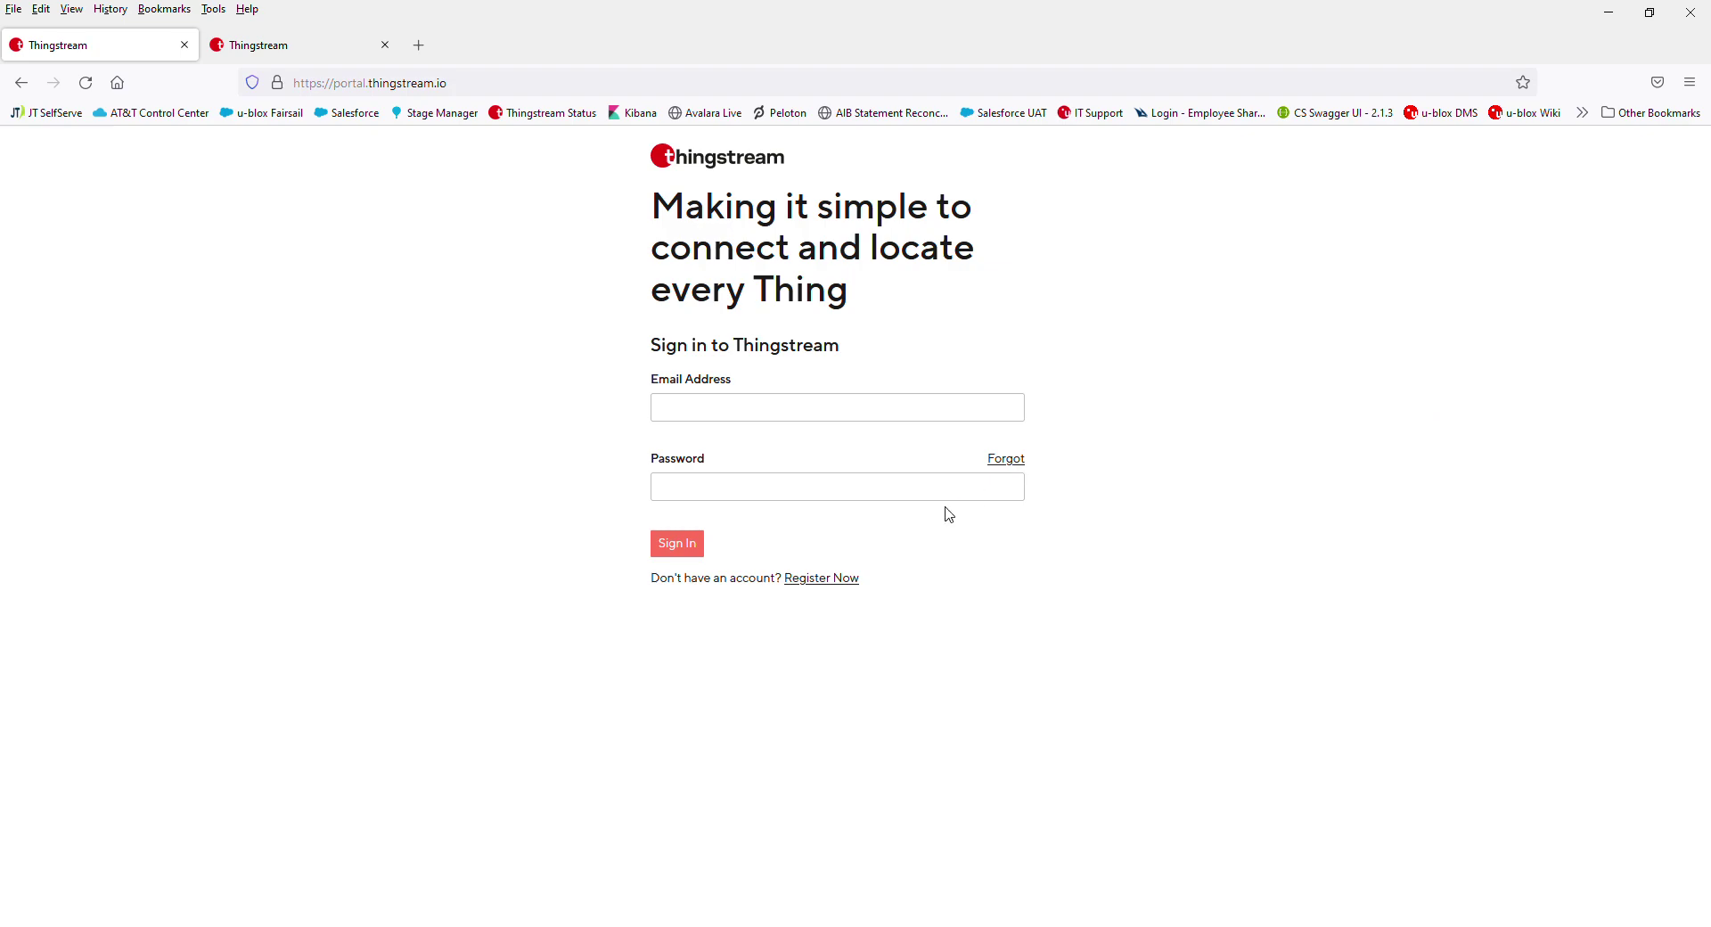
# Step: Switch from the Thingstream sign-in page to the free-account registration form
pyautogui.click(836, 579)
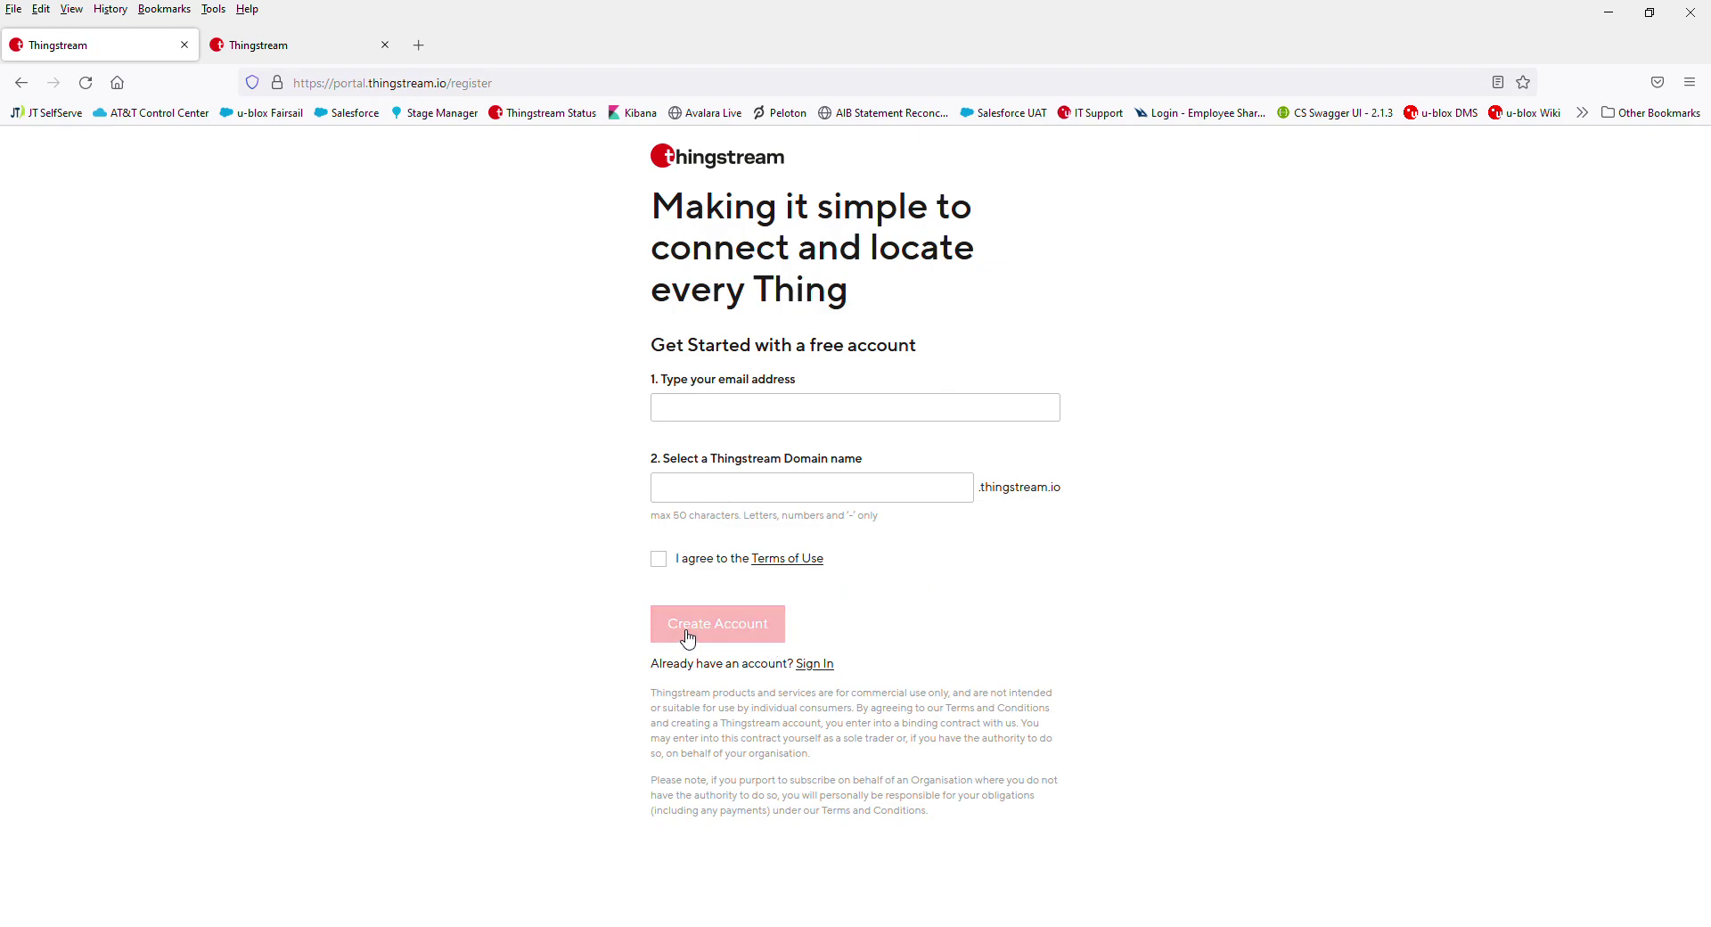
# Step: Leave the registration email field and return to the signed-in organisation dashboard
pyautogui.click(745, 419)
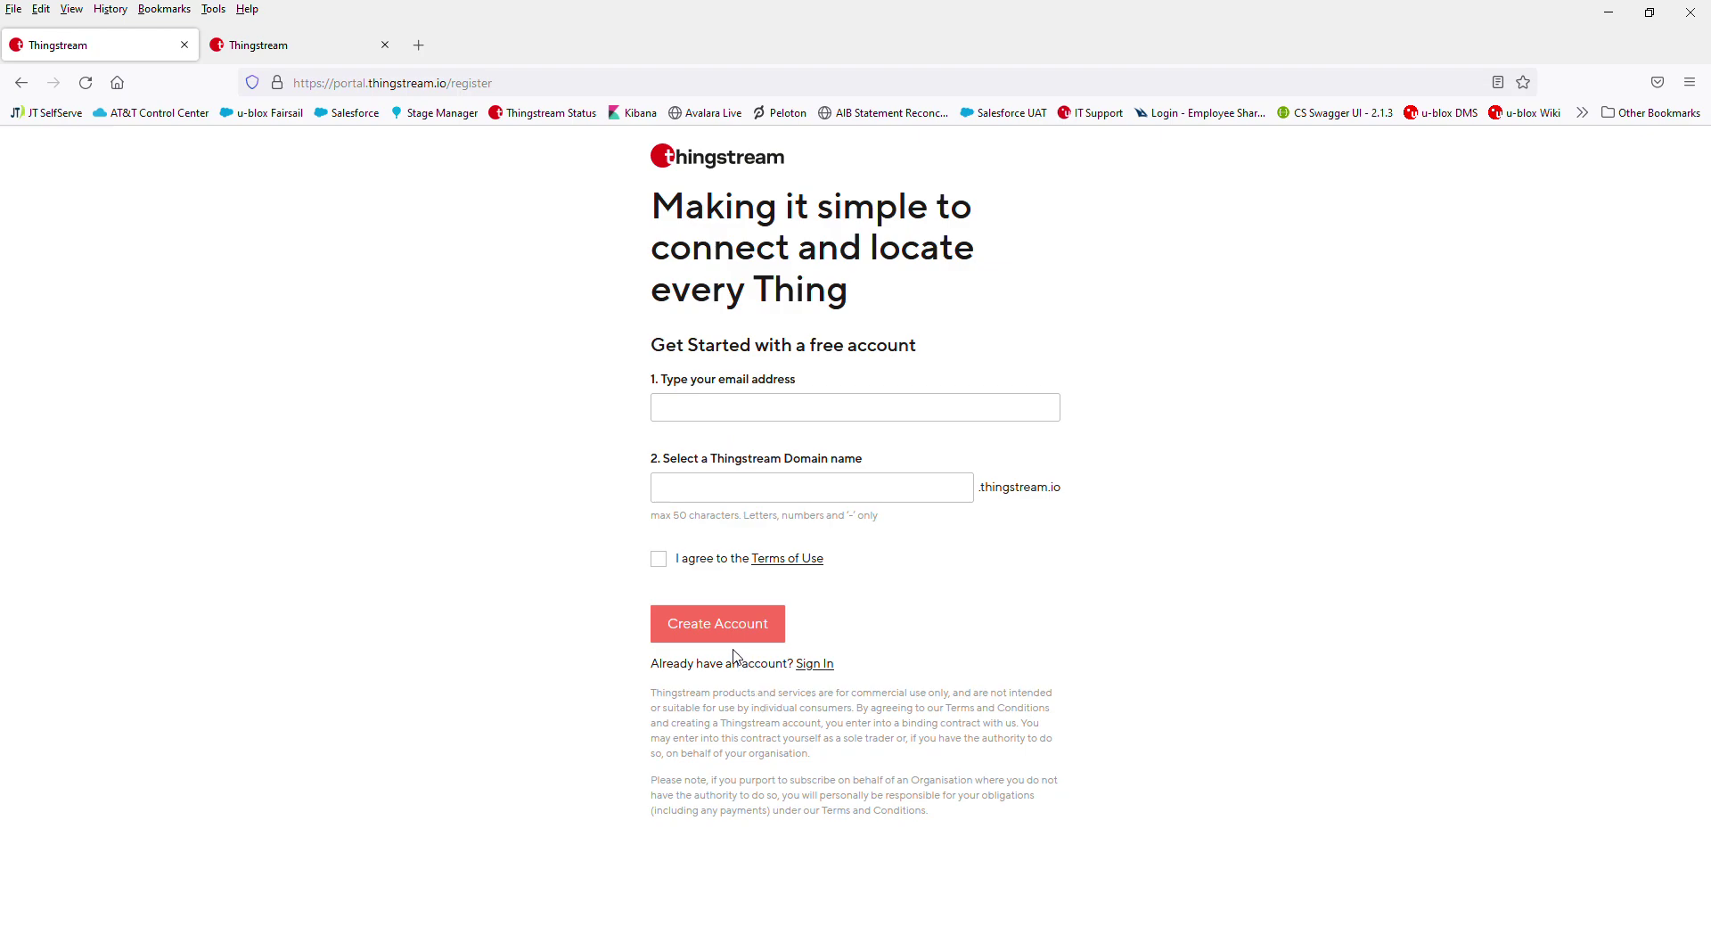
pyautogui.click(294, 47)
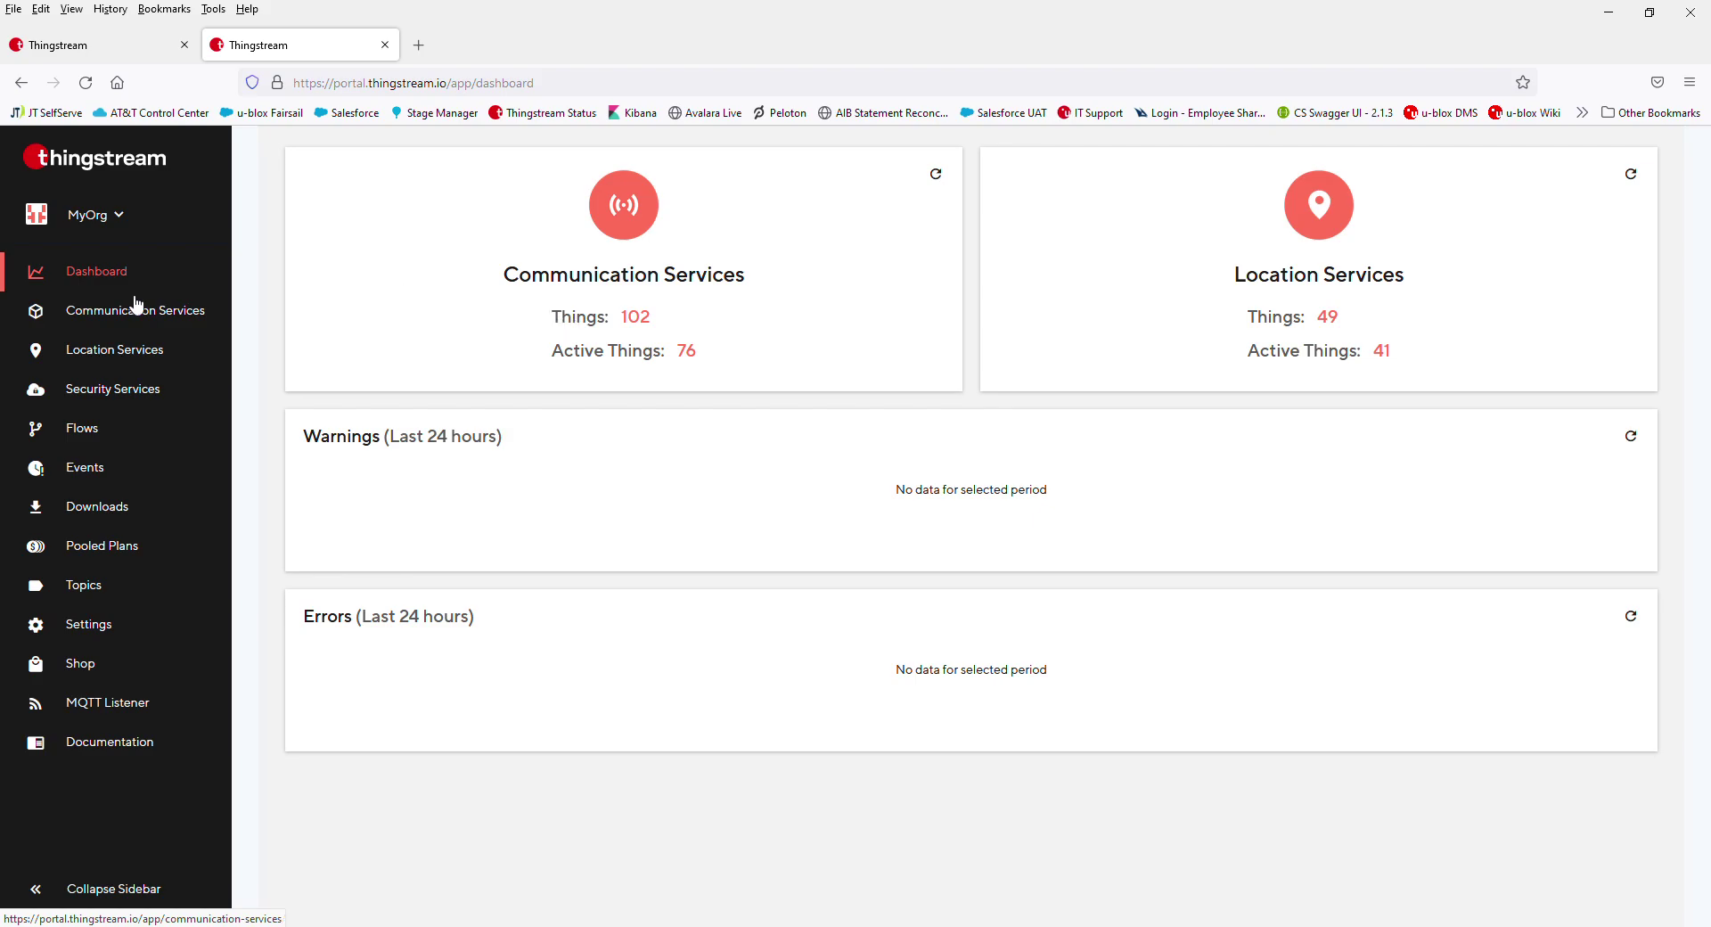
# Step: Open the Communication Services Things list showing 1-20 of 102 Things
pyautogui.moveTo(108, 316)
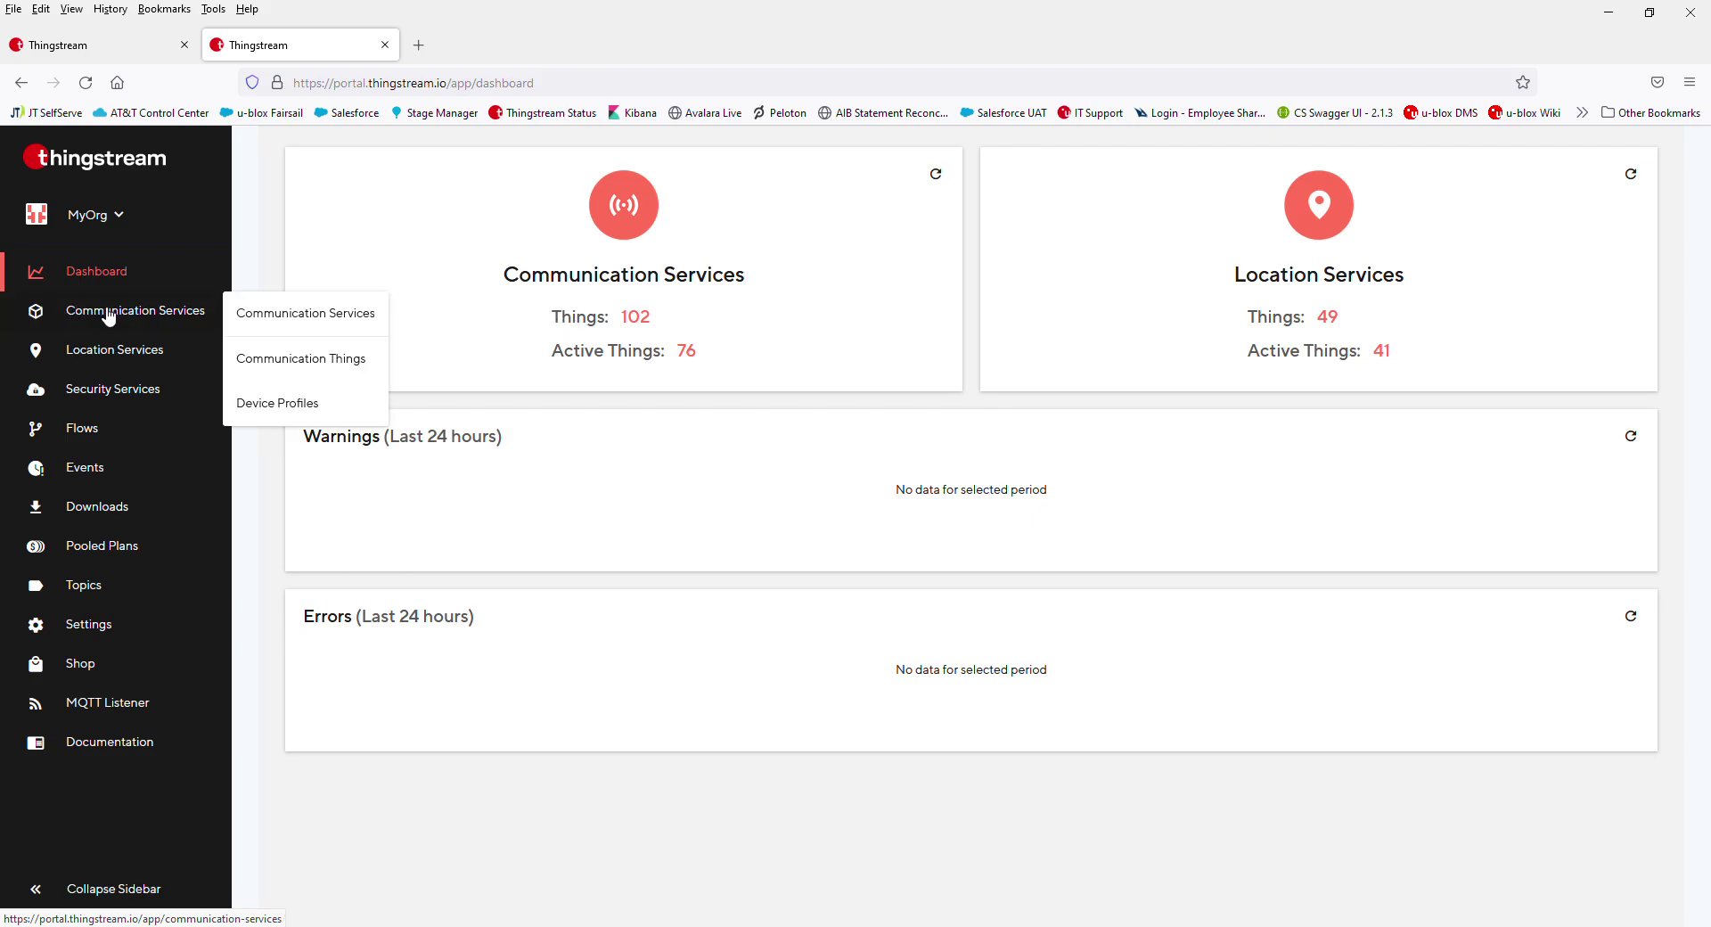
pyautogui.click(269, 369)
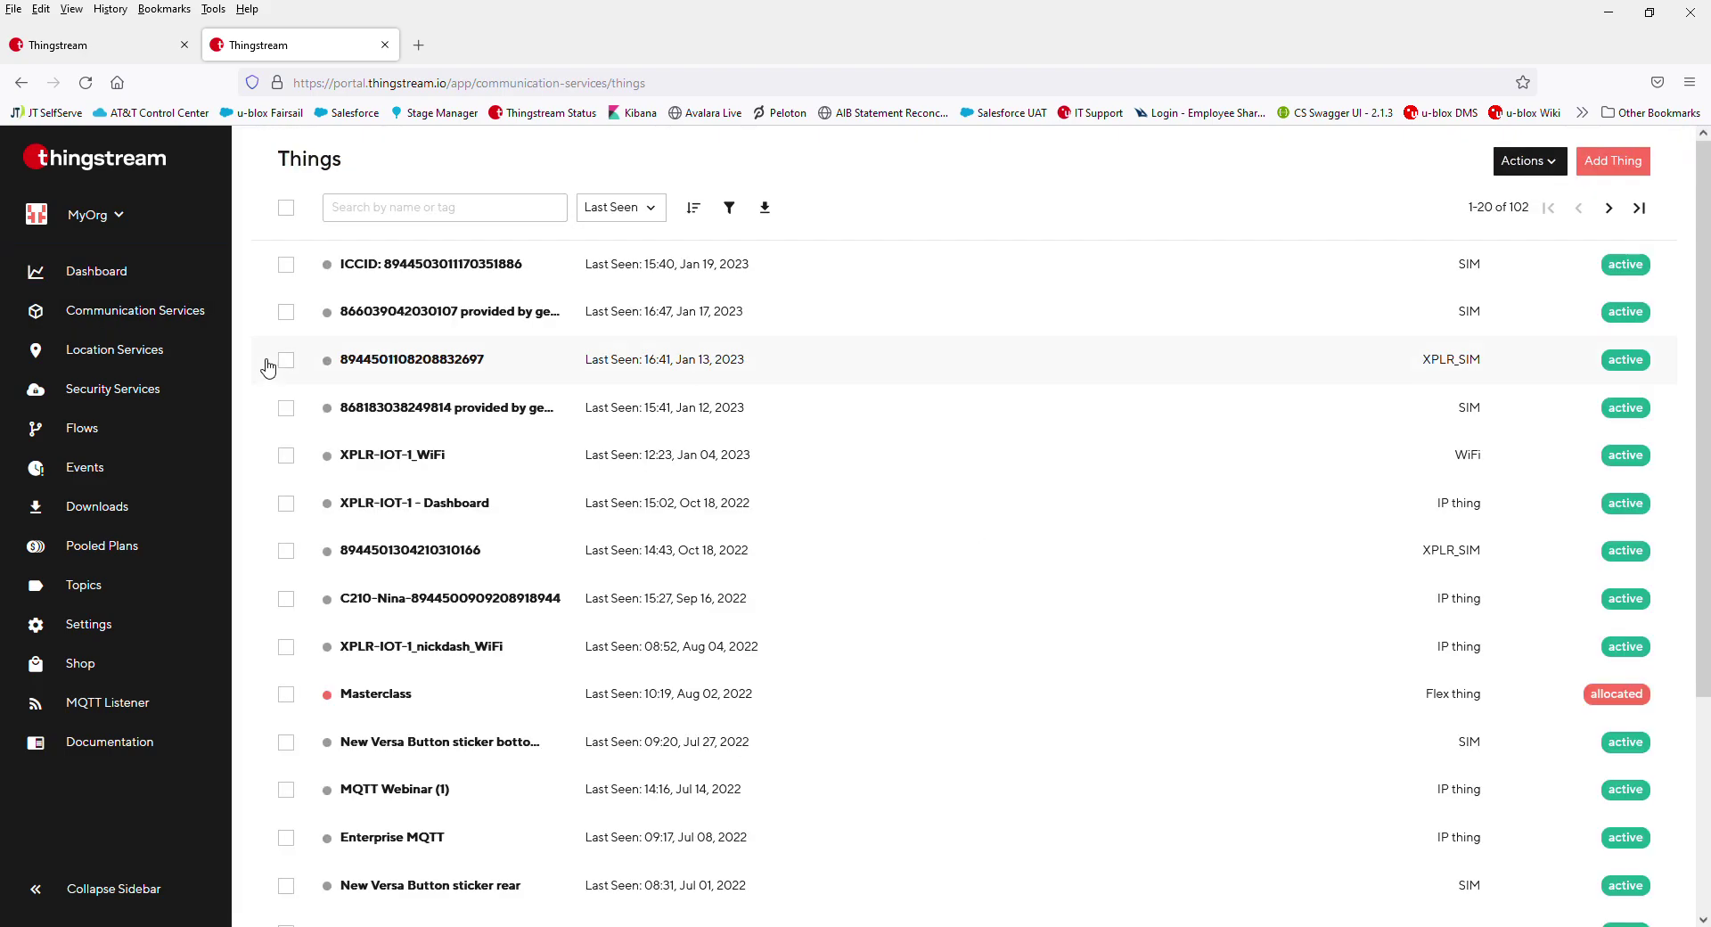
# Step: Show the Add a Thing dialog's Use a code options for redeeming or transferring
pyautogui.click(1618, 164)
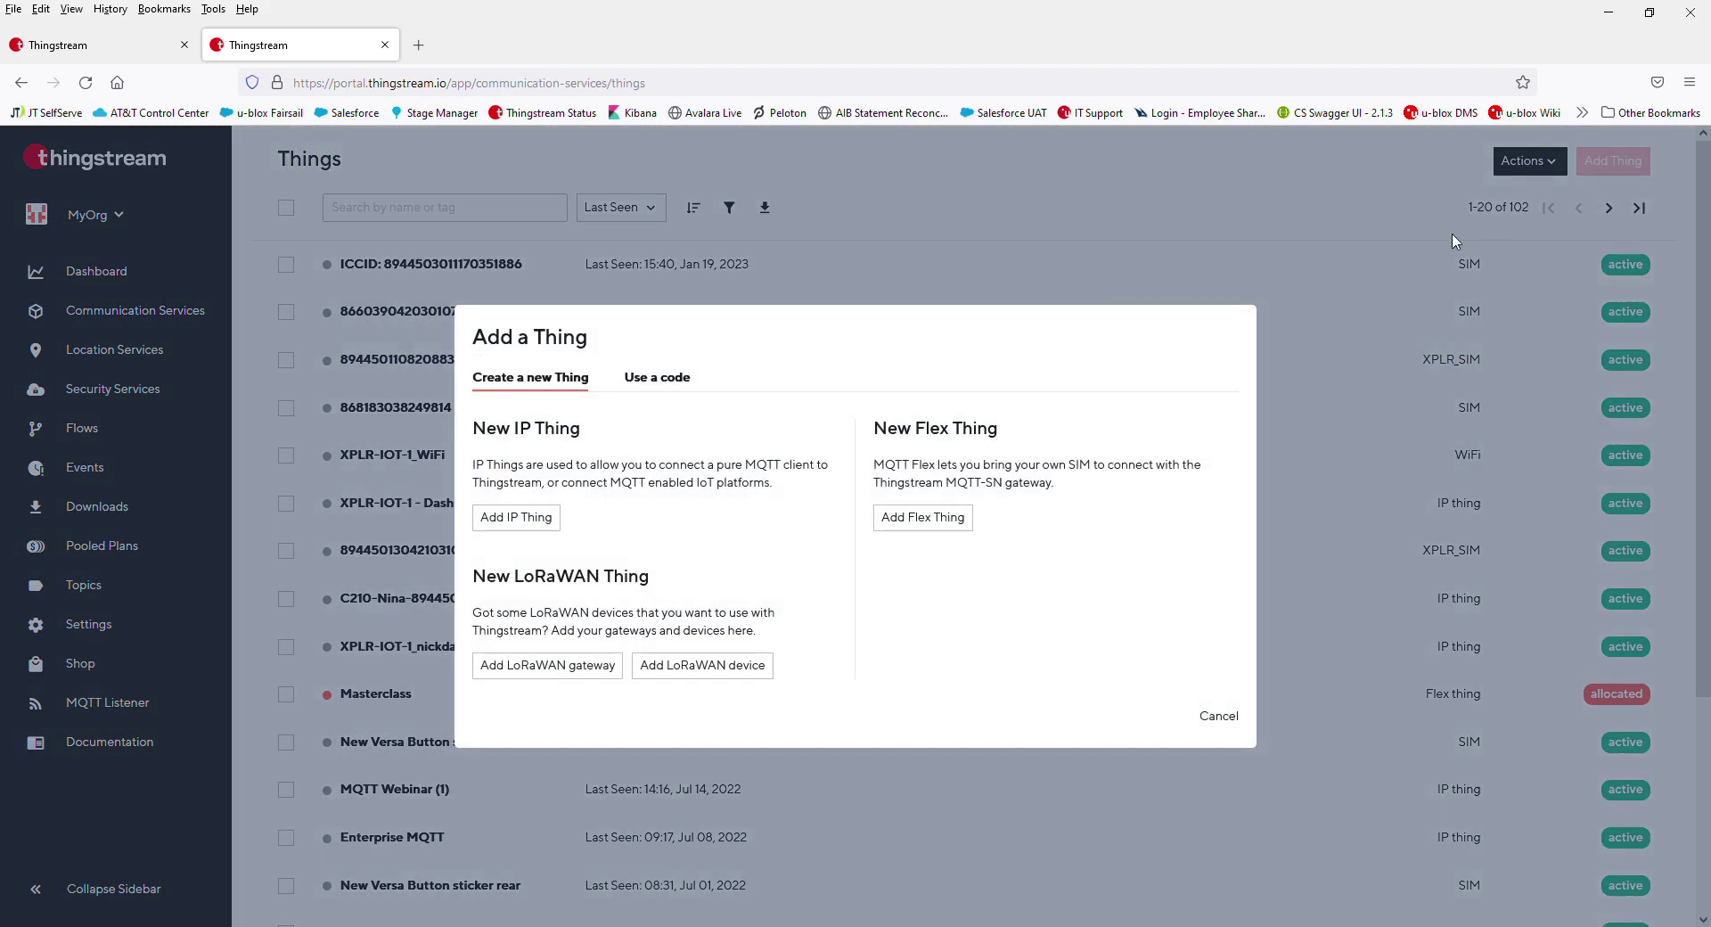
pyautogui.click(669, 384)
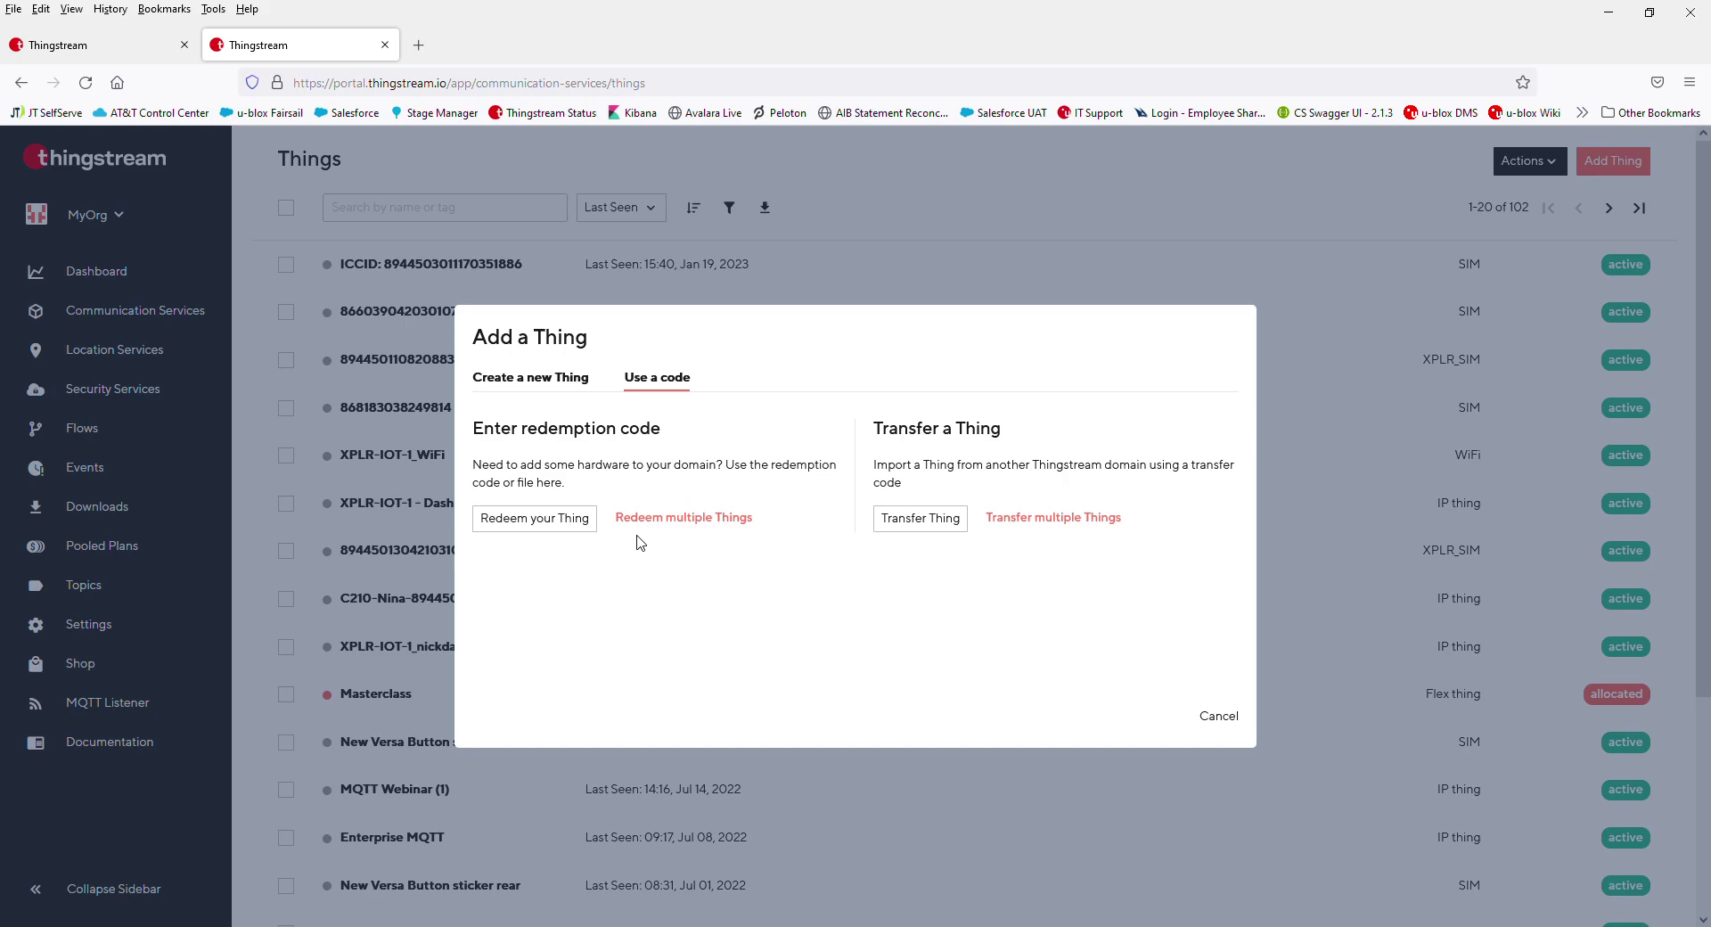
# Step: Cancel the Add a Thing dialog and open the Settings Billing page
pyautogui.click(1215, 718)
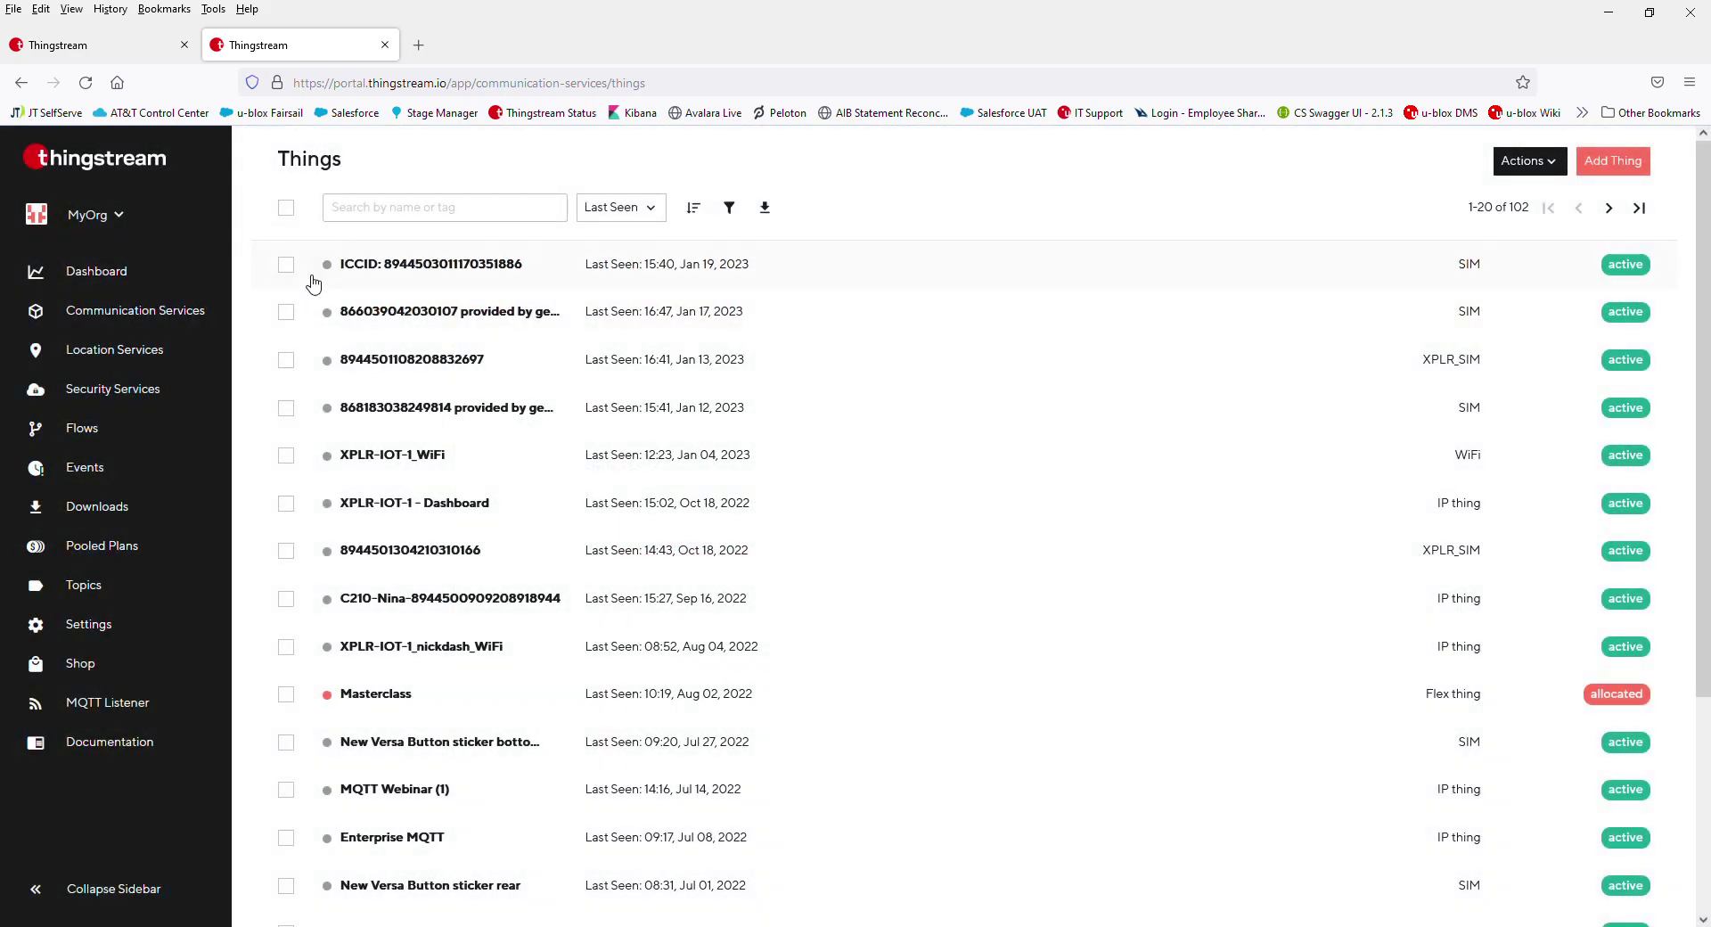
pyautogui.moveTo(228, 316)
pyautogui.moveTo(96, 638)
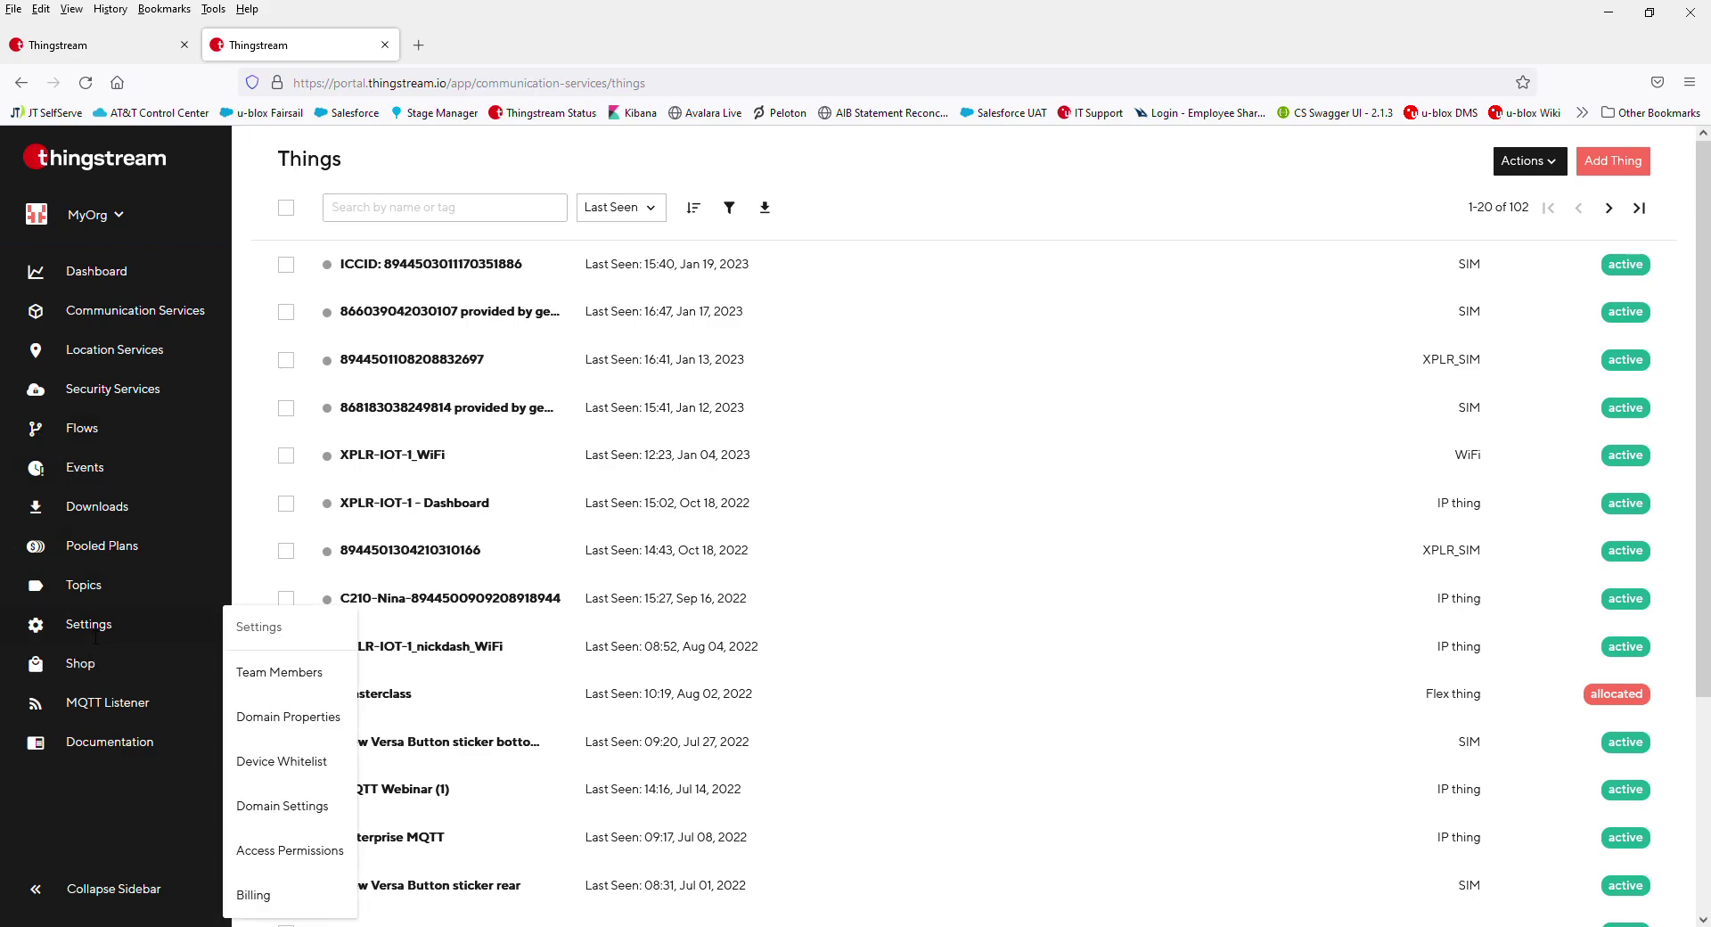
pyautogui.click(262, 902)
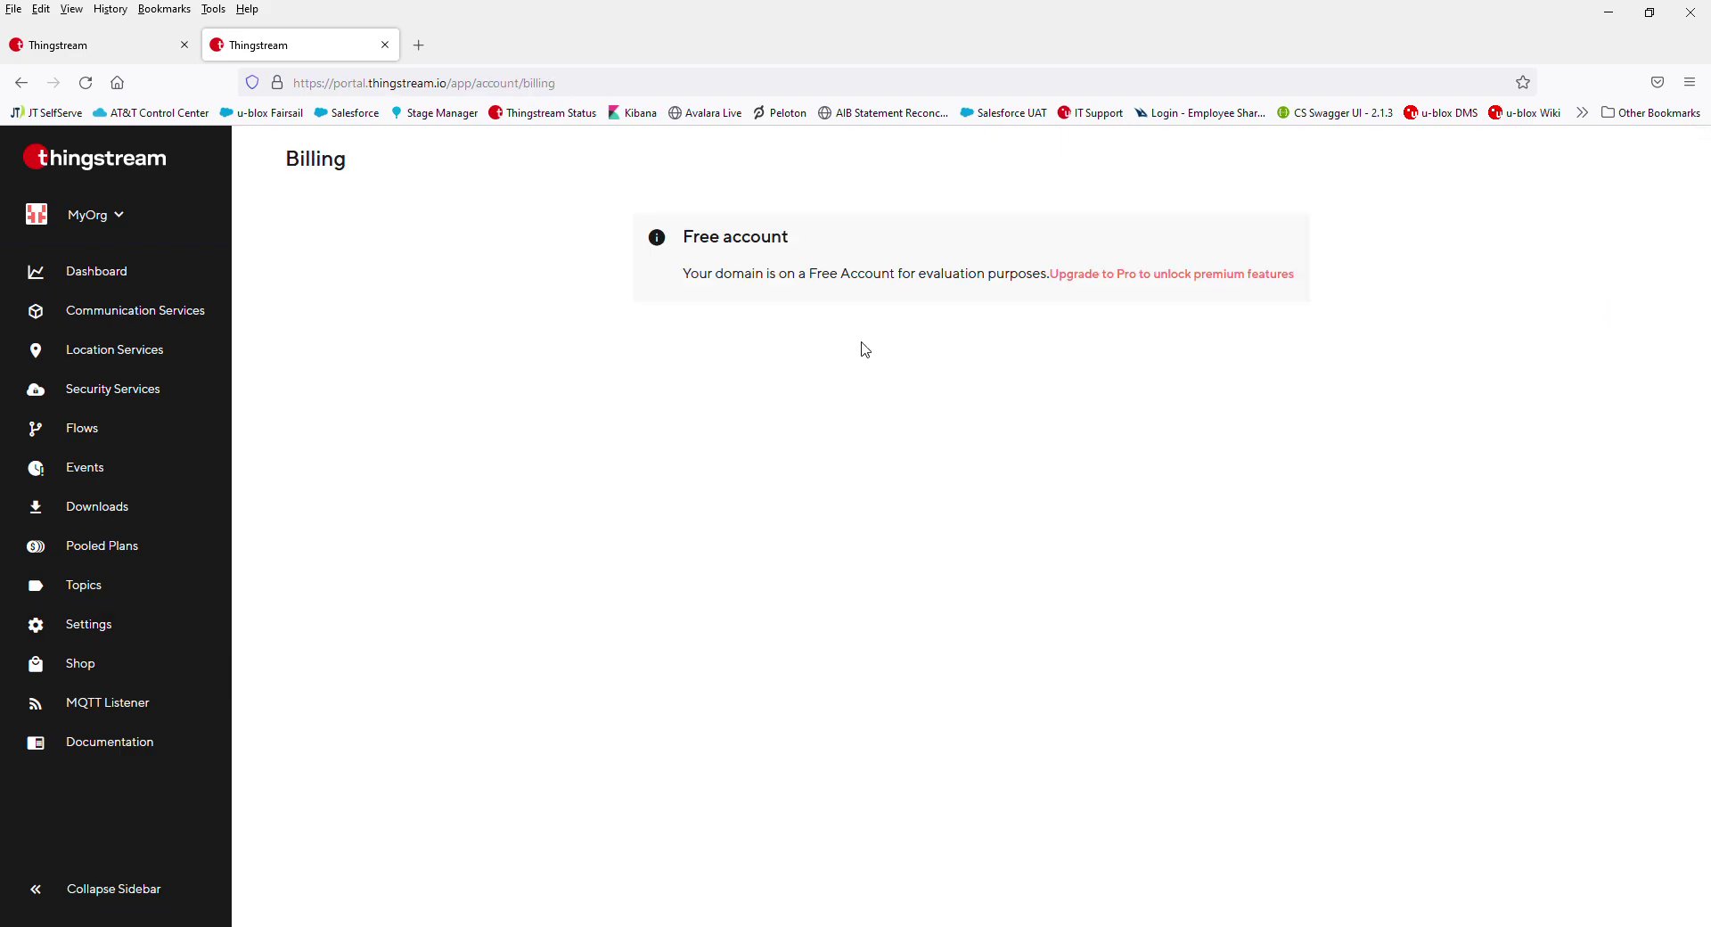
# Step: Close the Pro upgrade account-details form, keeping the domain on the Free account
pyautogui.click(1104, 282)
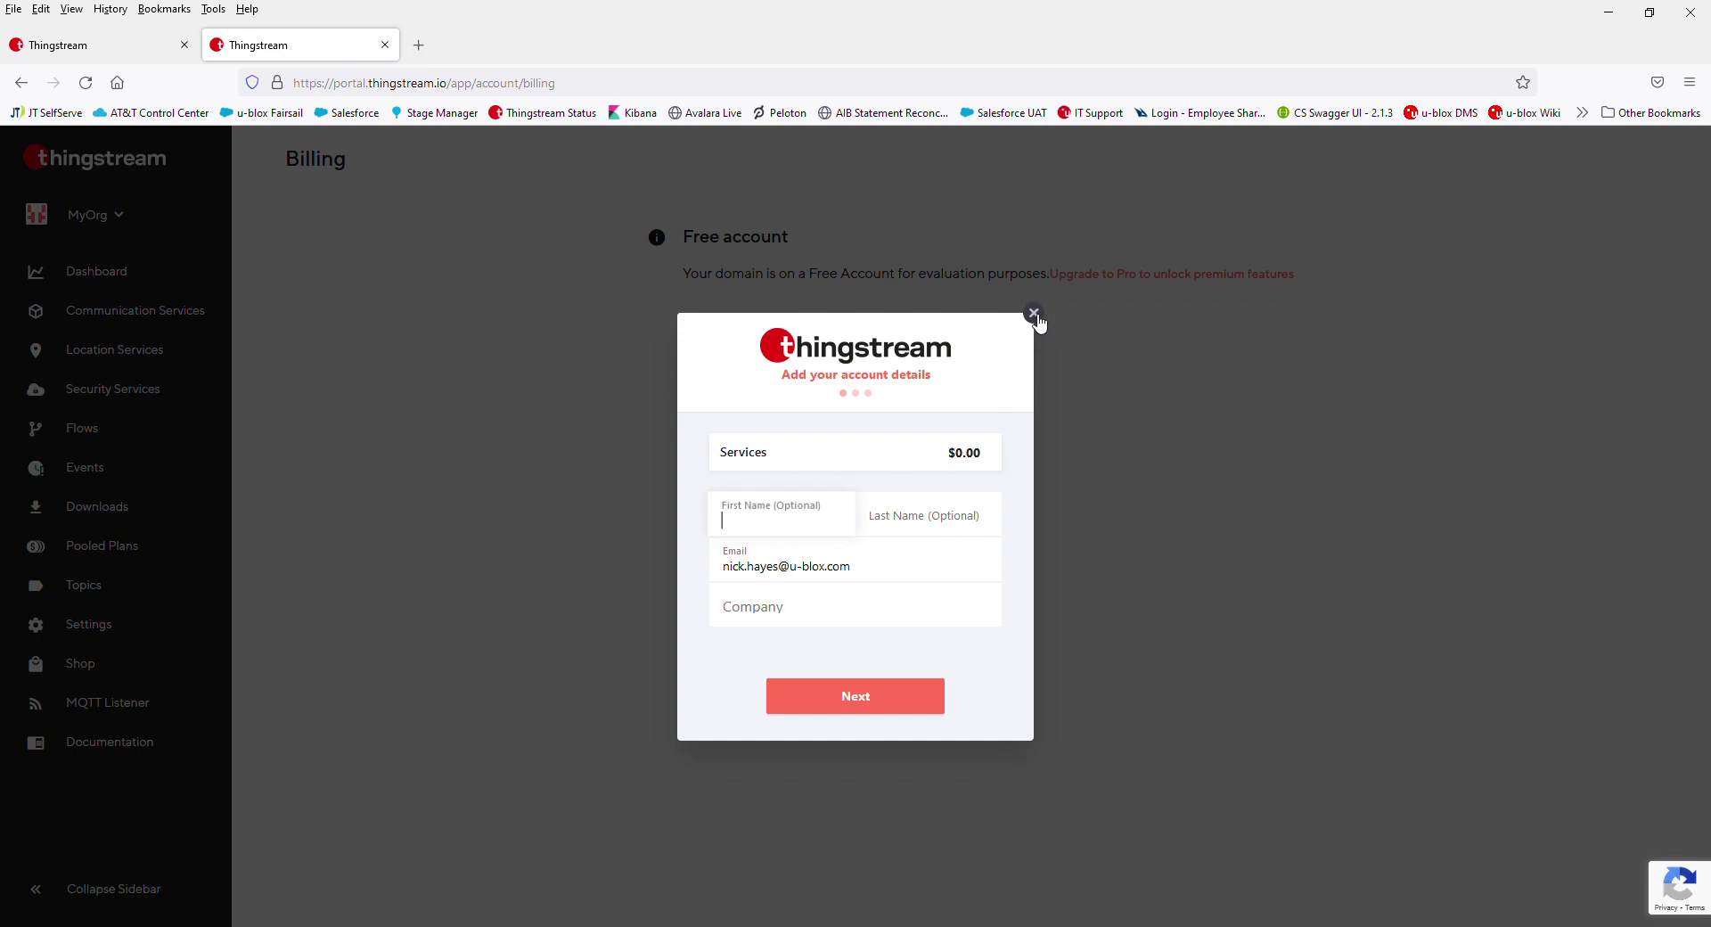
pyautogui.click(1035, 315)
pyautogui.moveTo(157, 324)
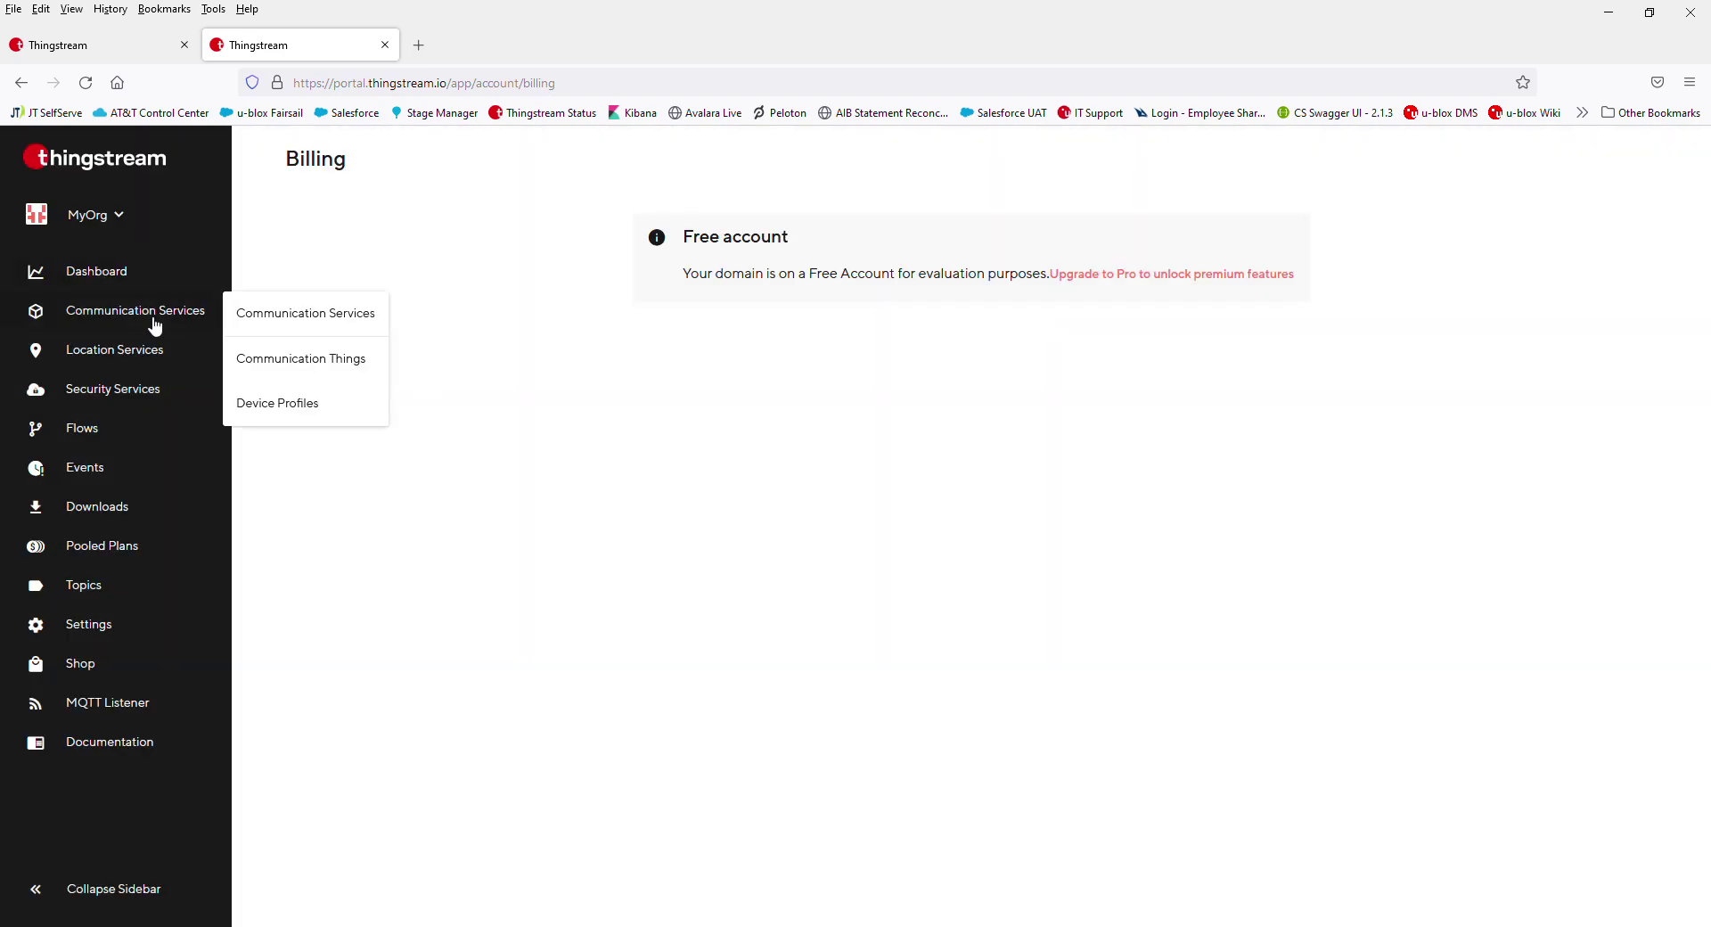
# Step: Redeem a Thing by pasting its redemption code, bringing up the SARA-R500E with integrated e-SIM
pyautogui.click(331, 374)
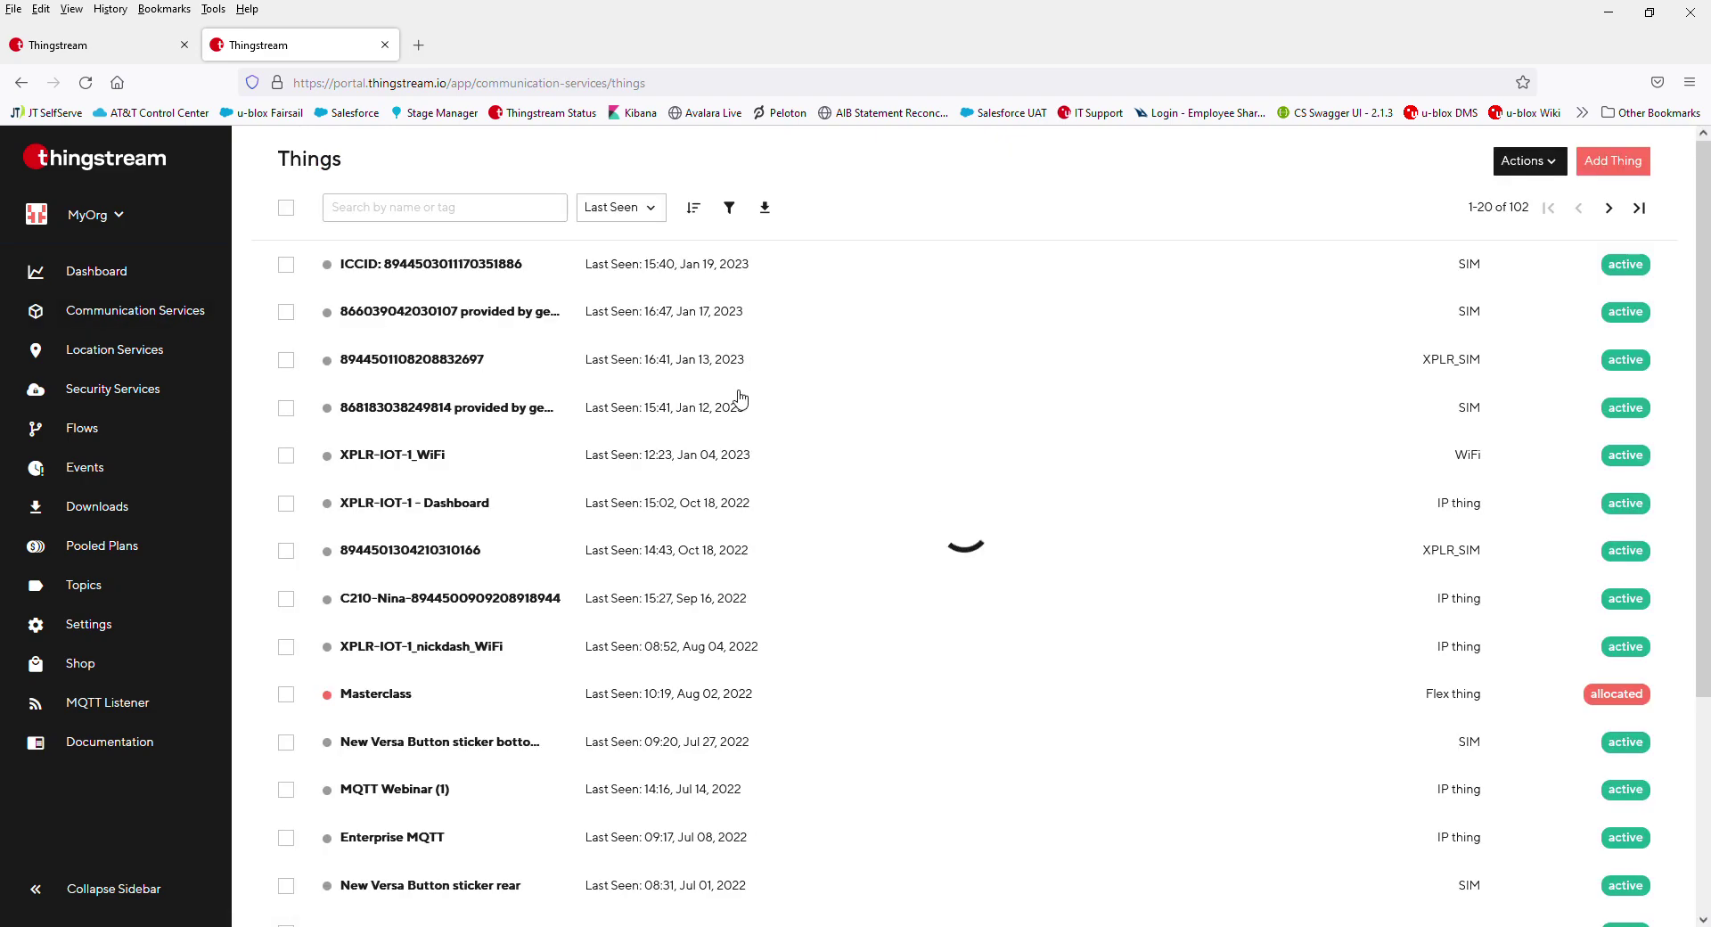
pyautogui.click(1623, 169)
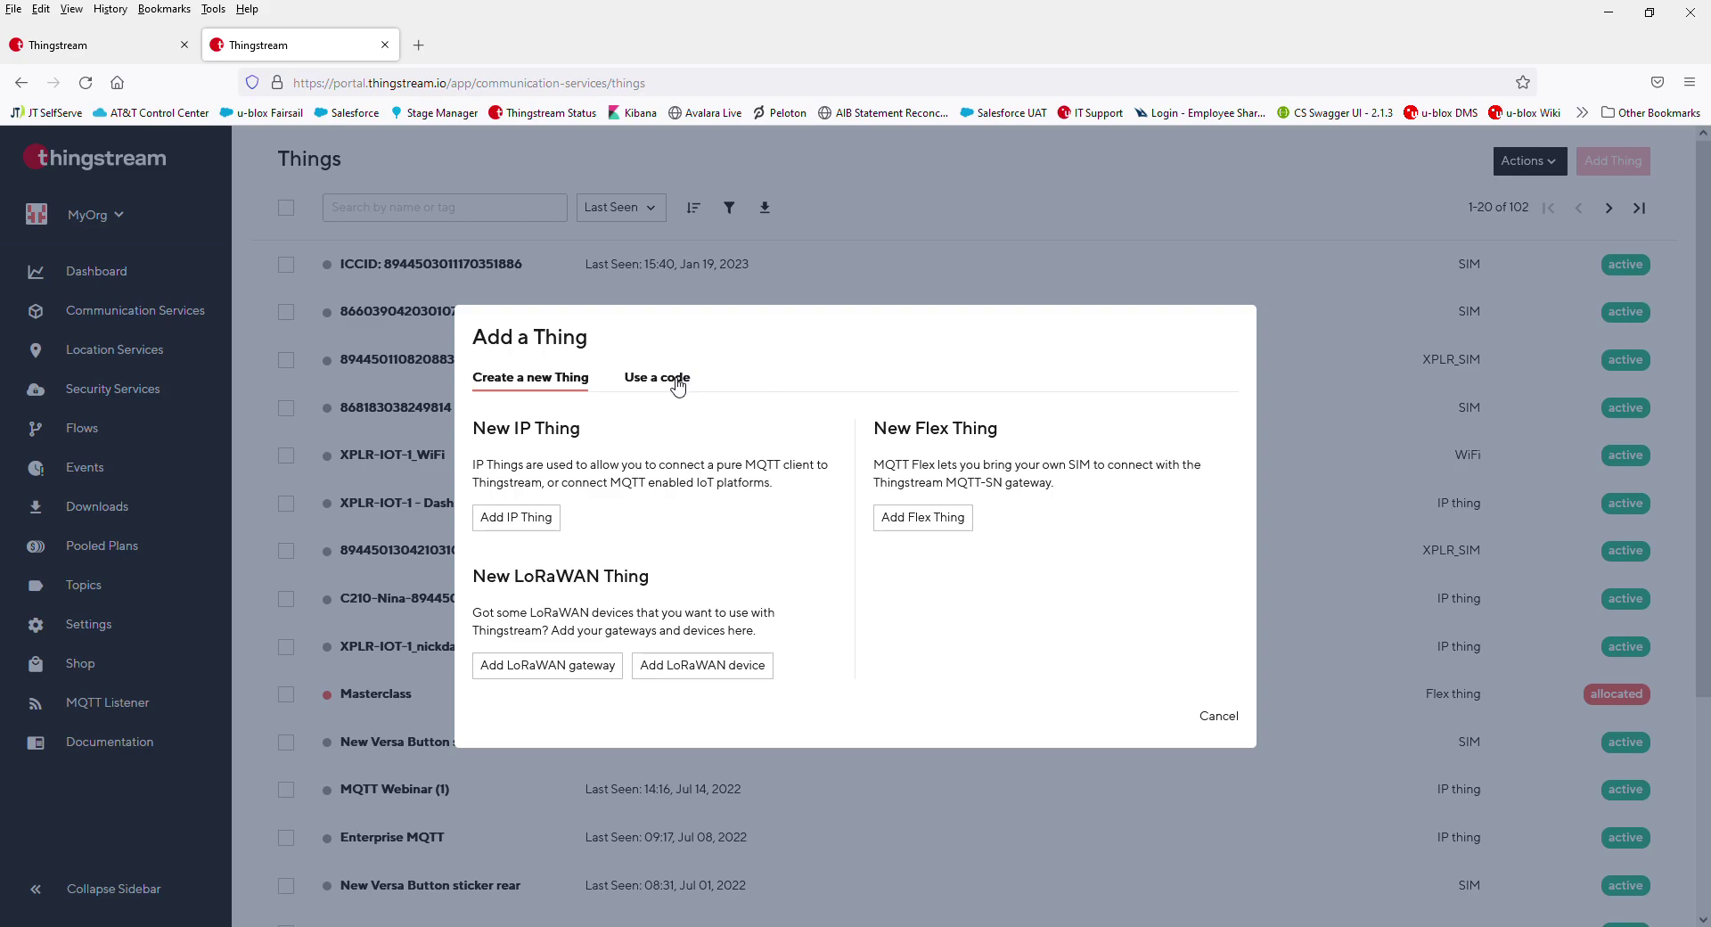
pyautogui.click(675, 378)
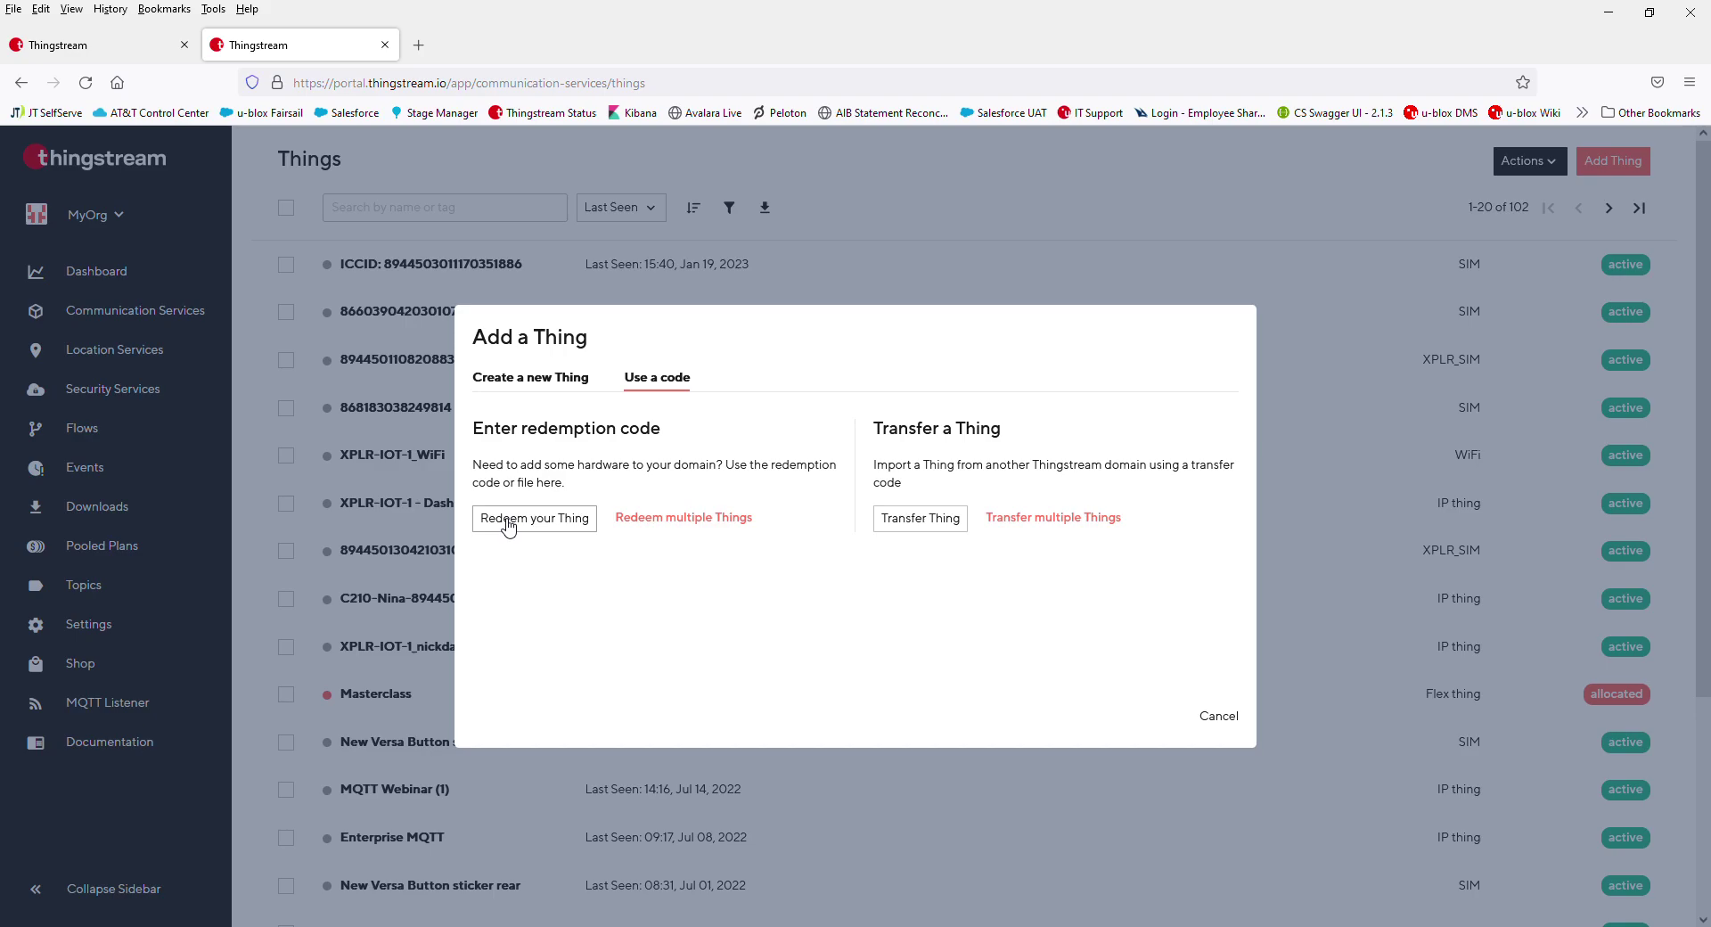
pyautogui.click(508, 526)
pyautogui.click(556, 439)
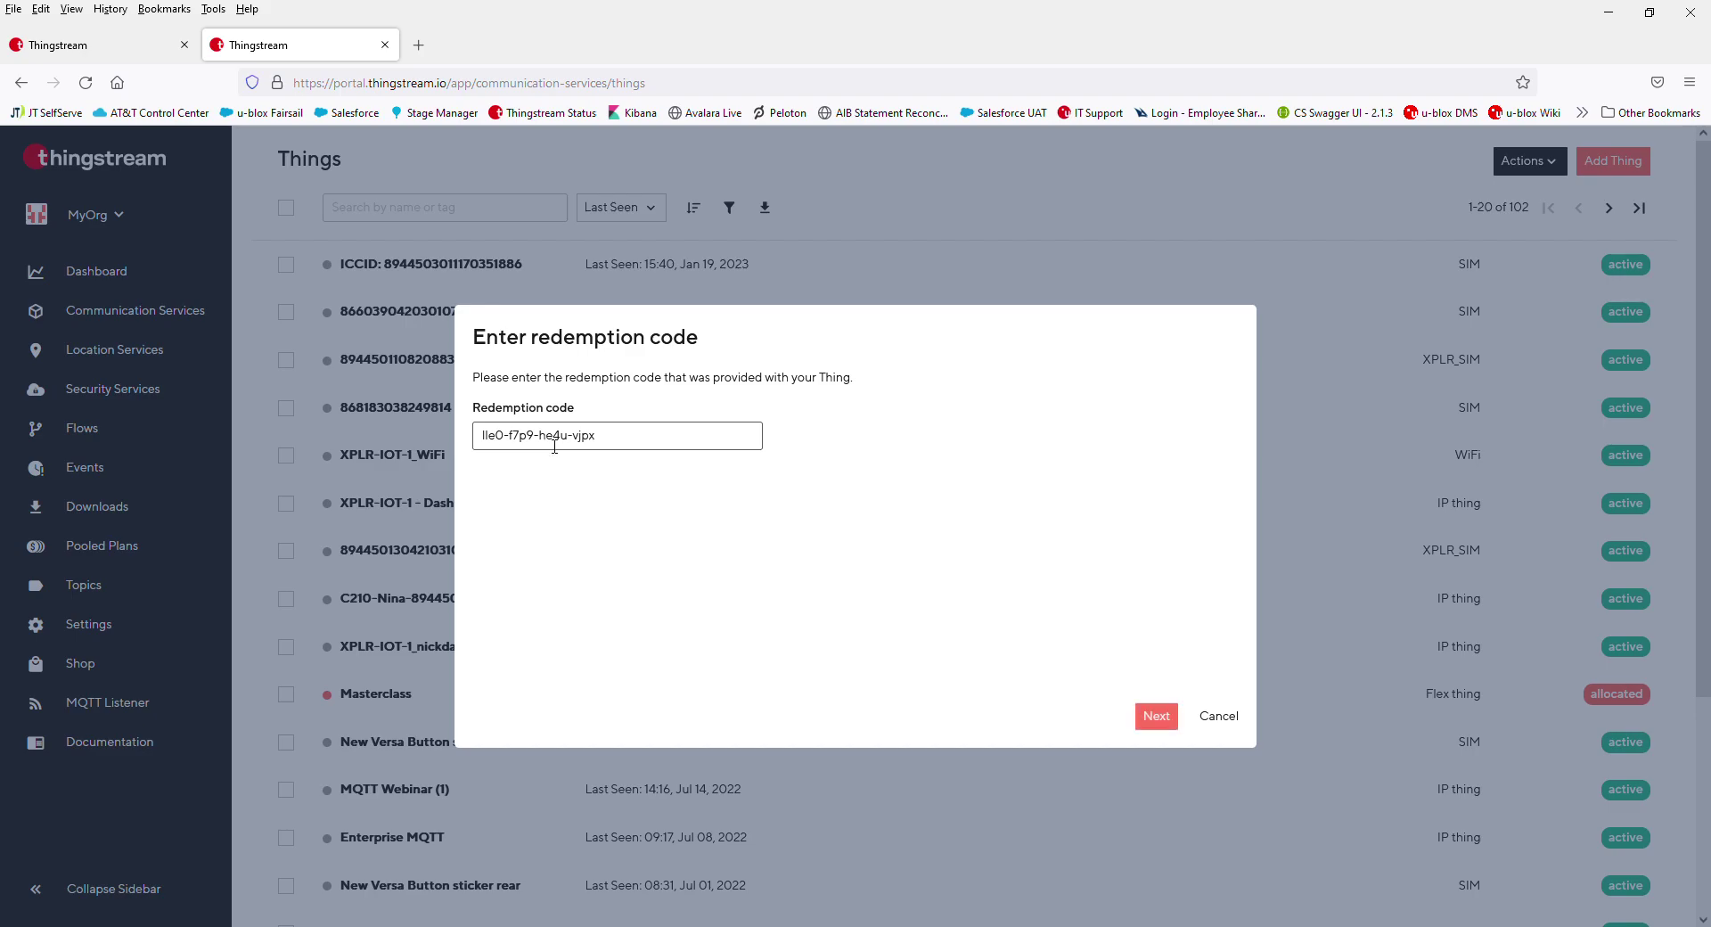
pyautogui.click(1161, 720)
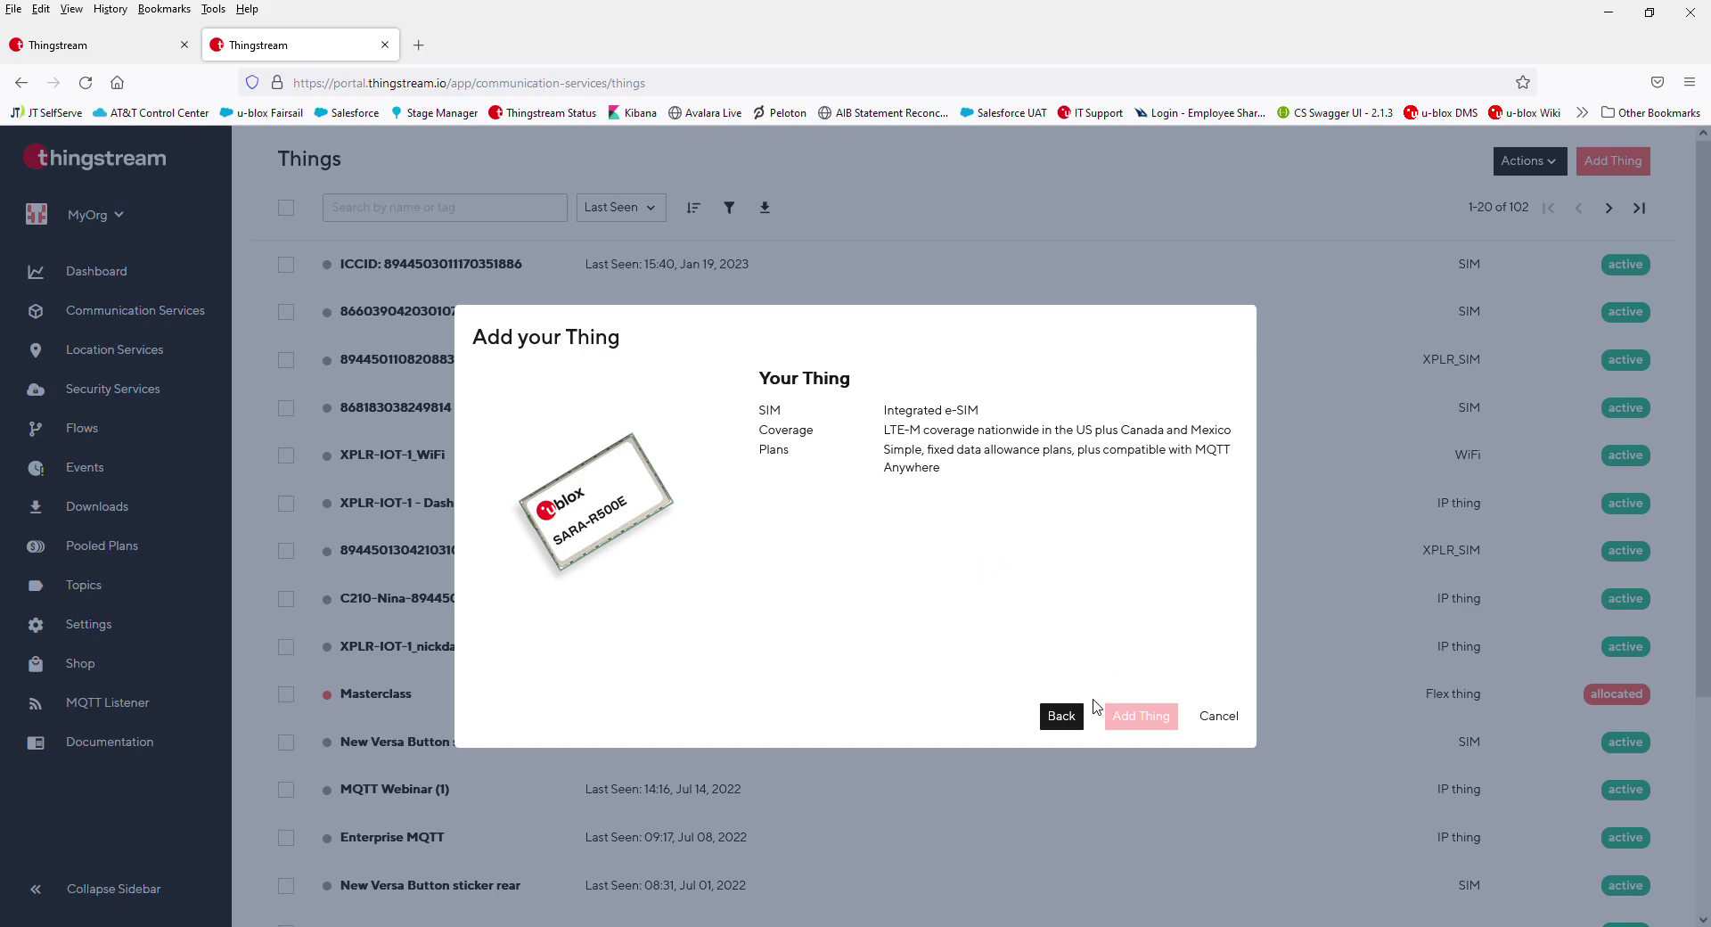
# Step: Add the SARA-R500E Thing and activate it on the R500E 1MB plan
pyautogui.click(1143, 717)
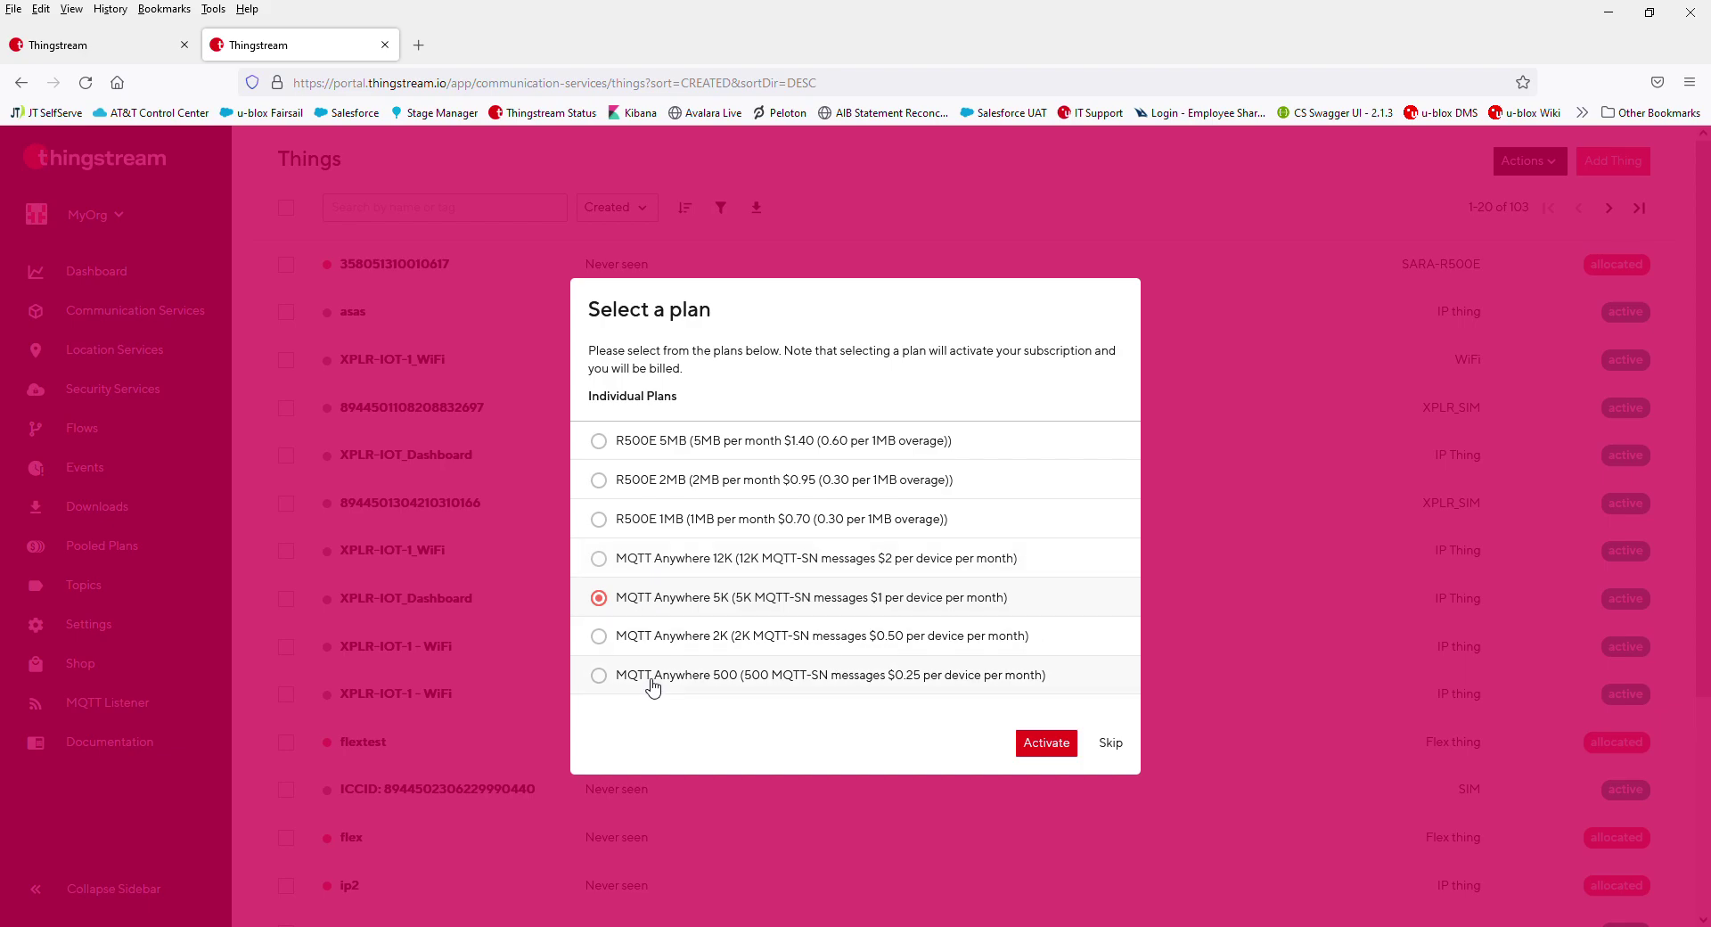
pyautogui.click(608, 524)
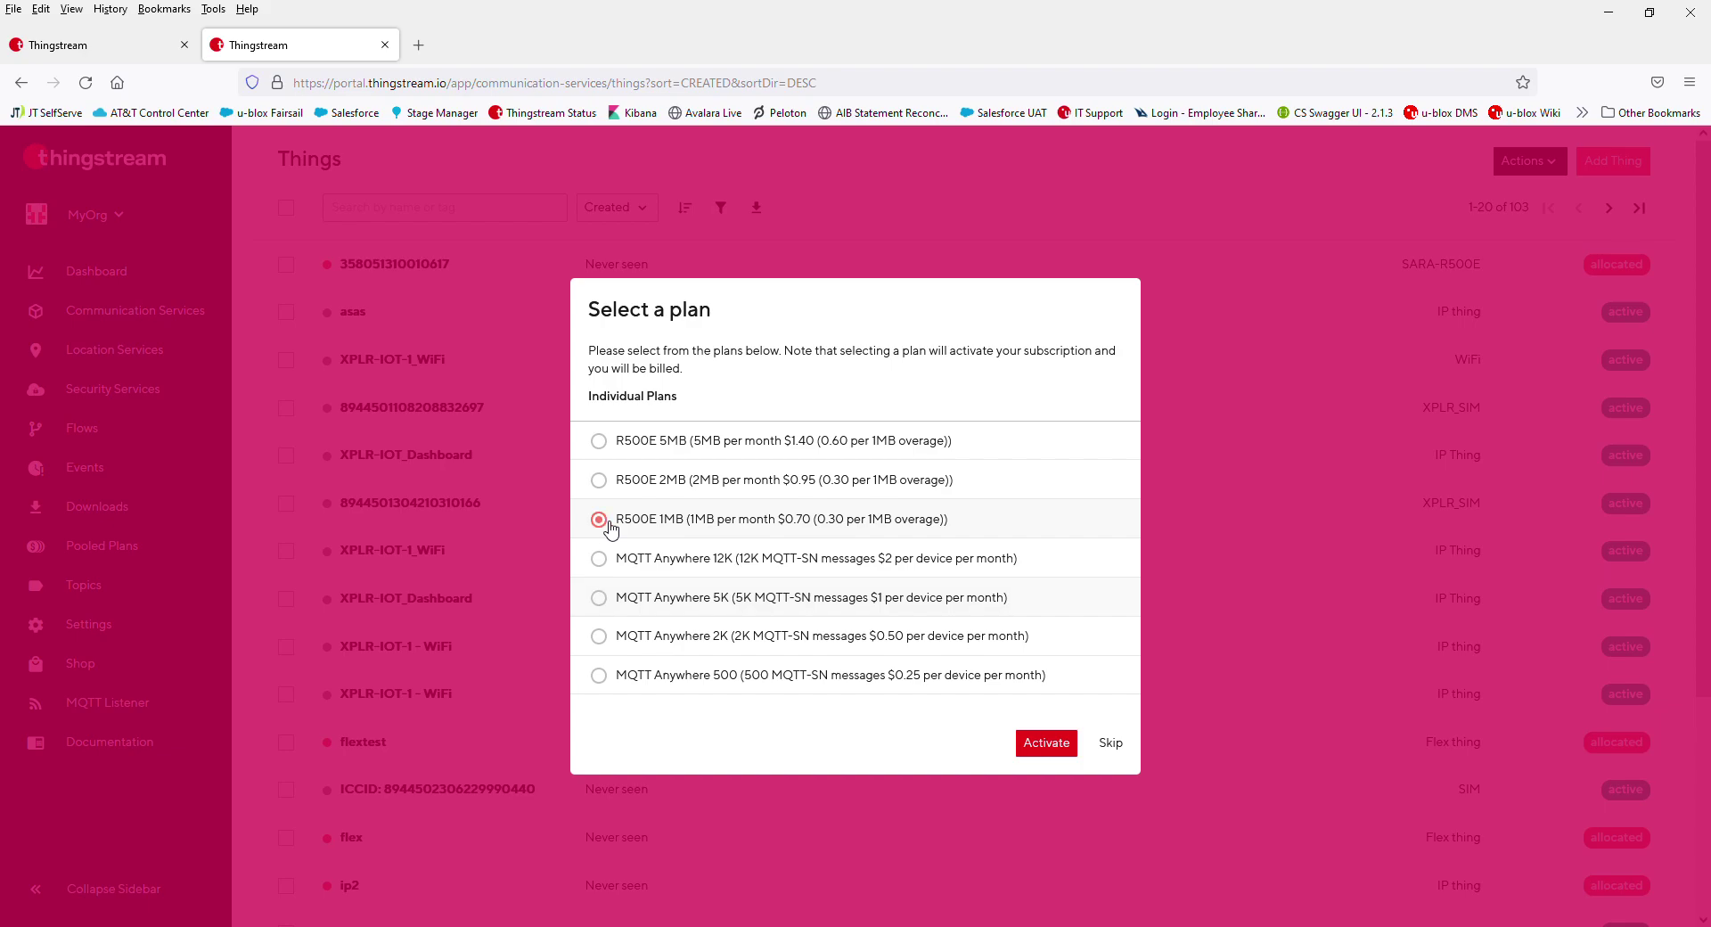
pyautogui.click(1032, 741)
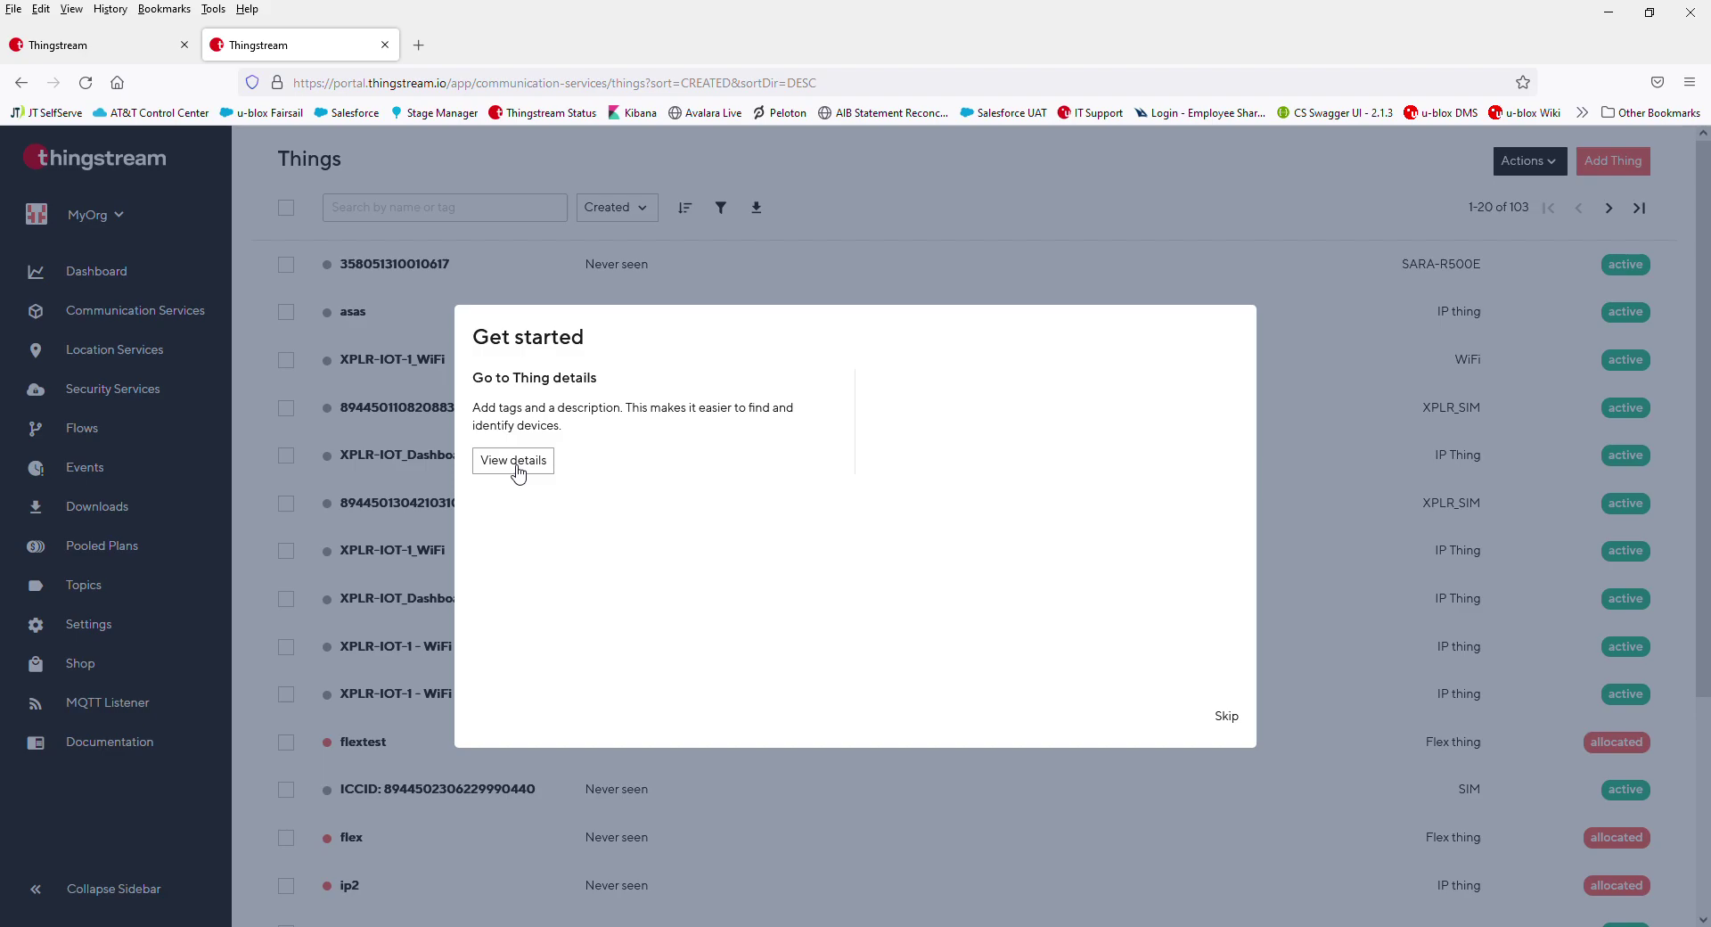
pyautogui.click(515, 460)
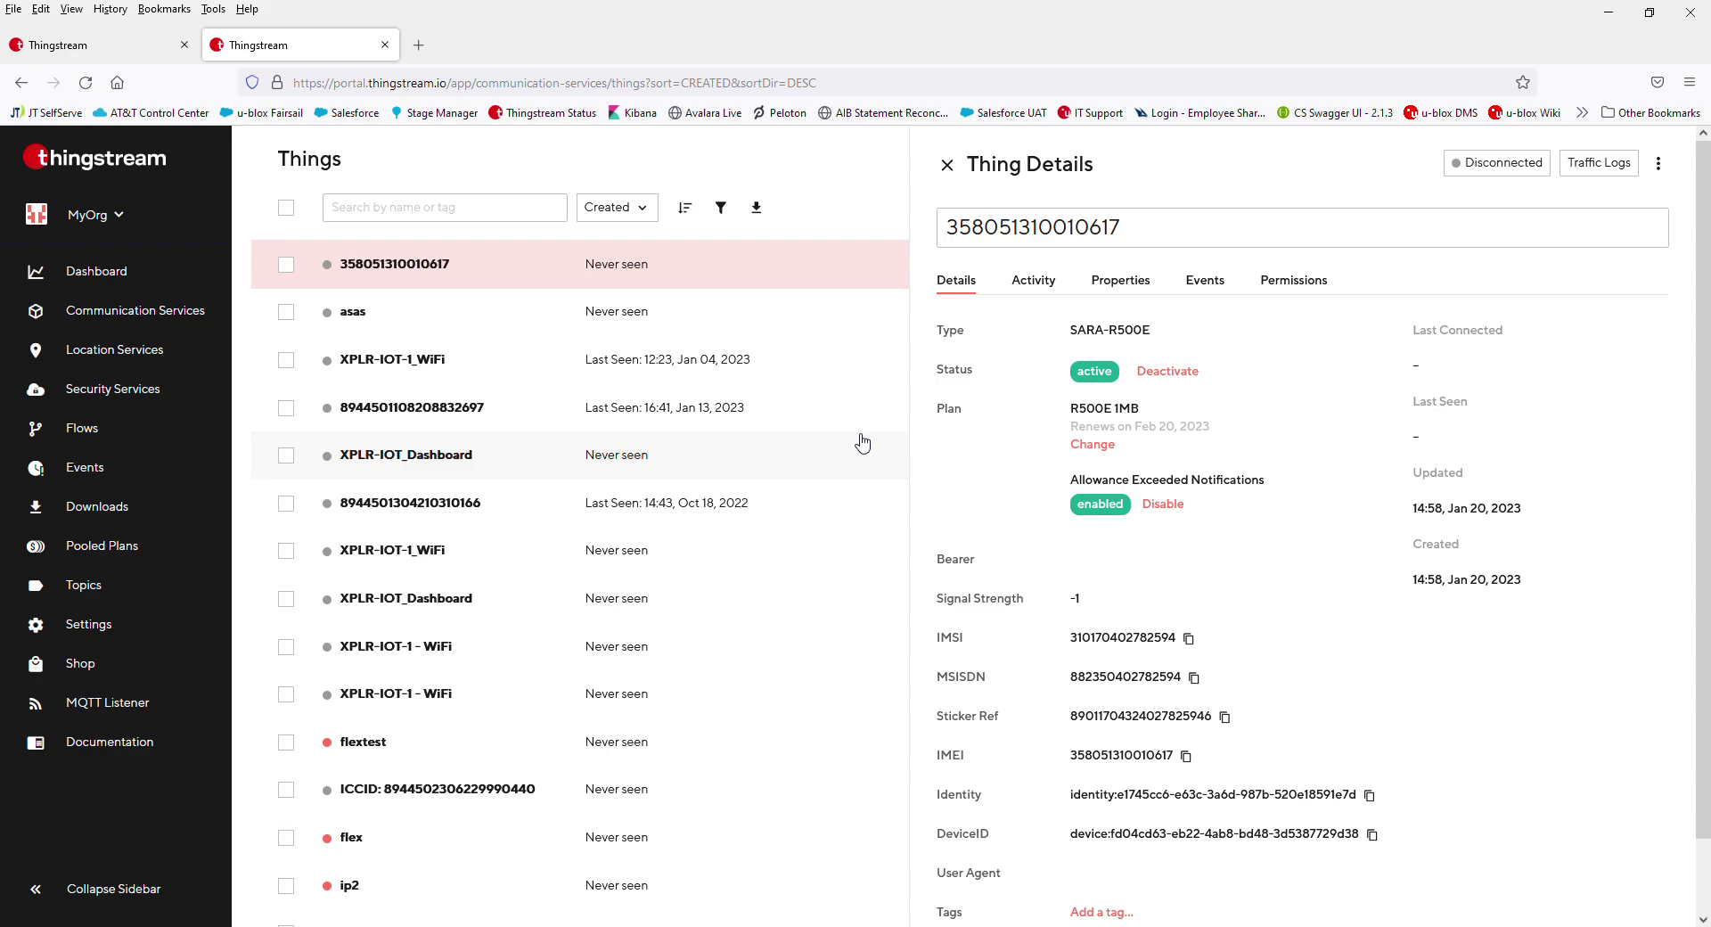
# Step: Dismiss the deactivation options and bring up the Change your plan choices instead
pyautogui.click(1172, 372)
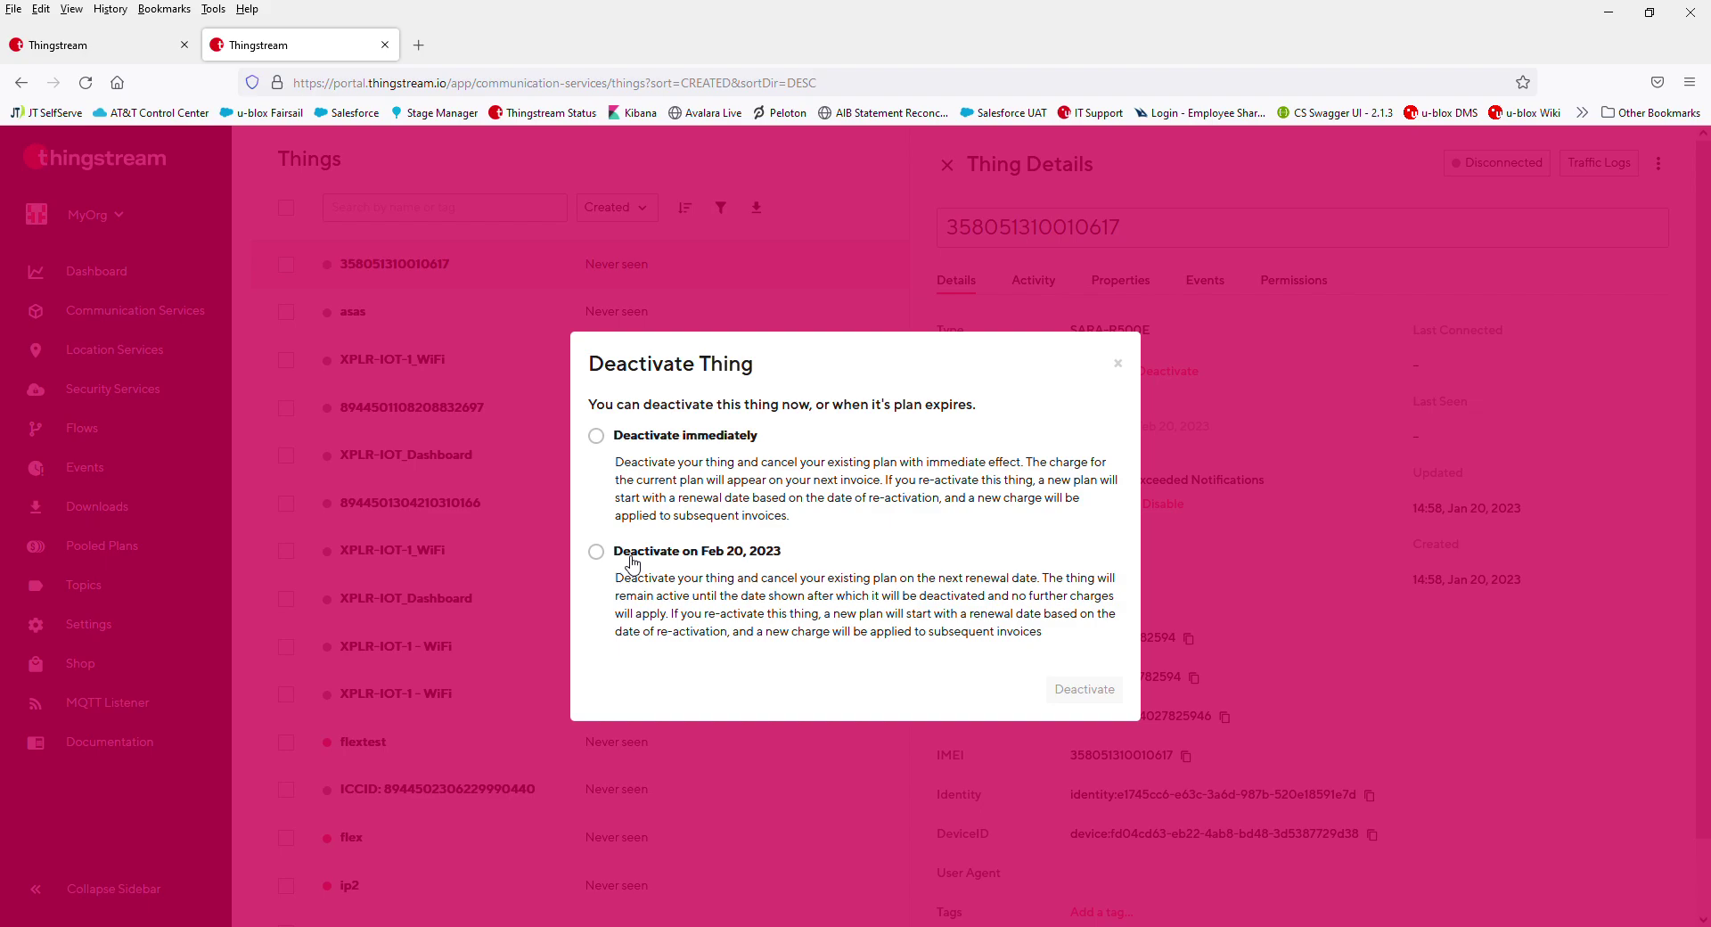
pyautogui.click(1118, 363)
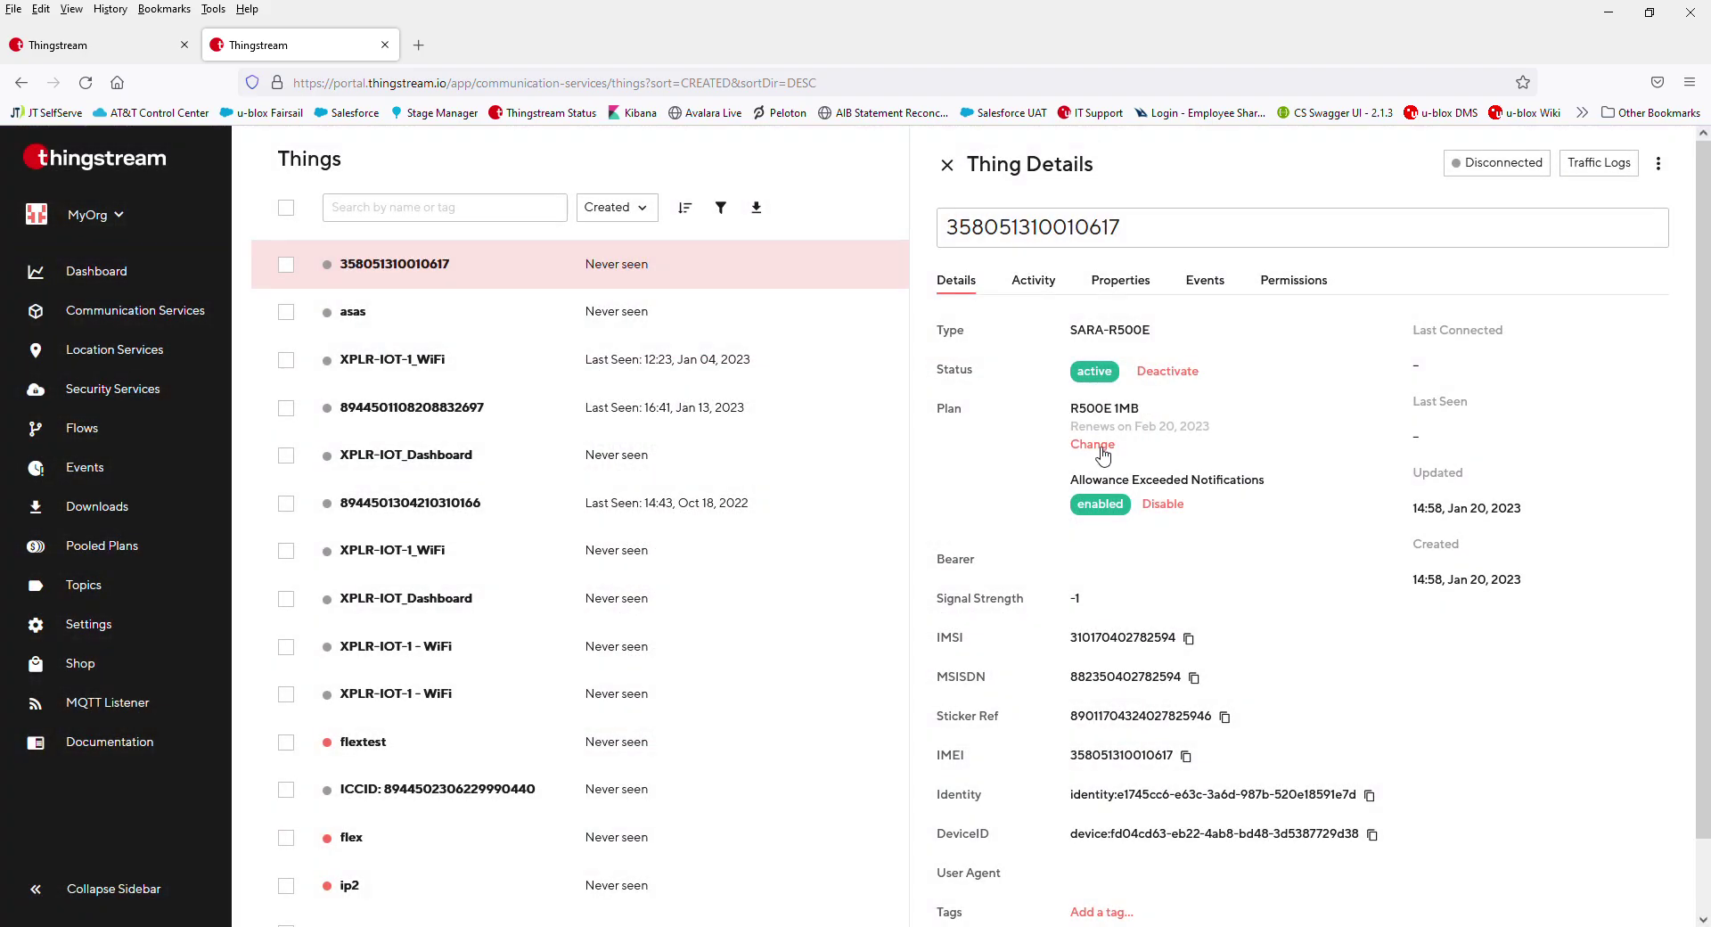
pyautogui.click(1098, 446)
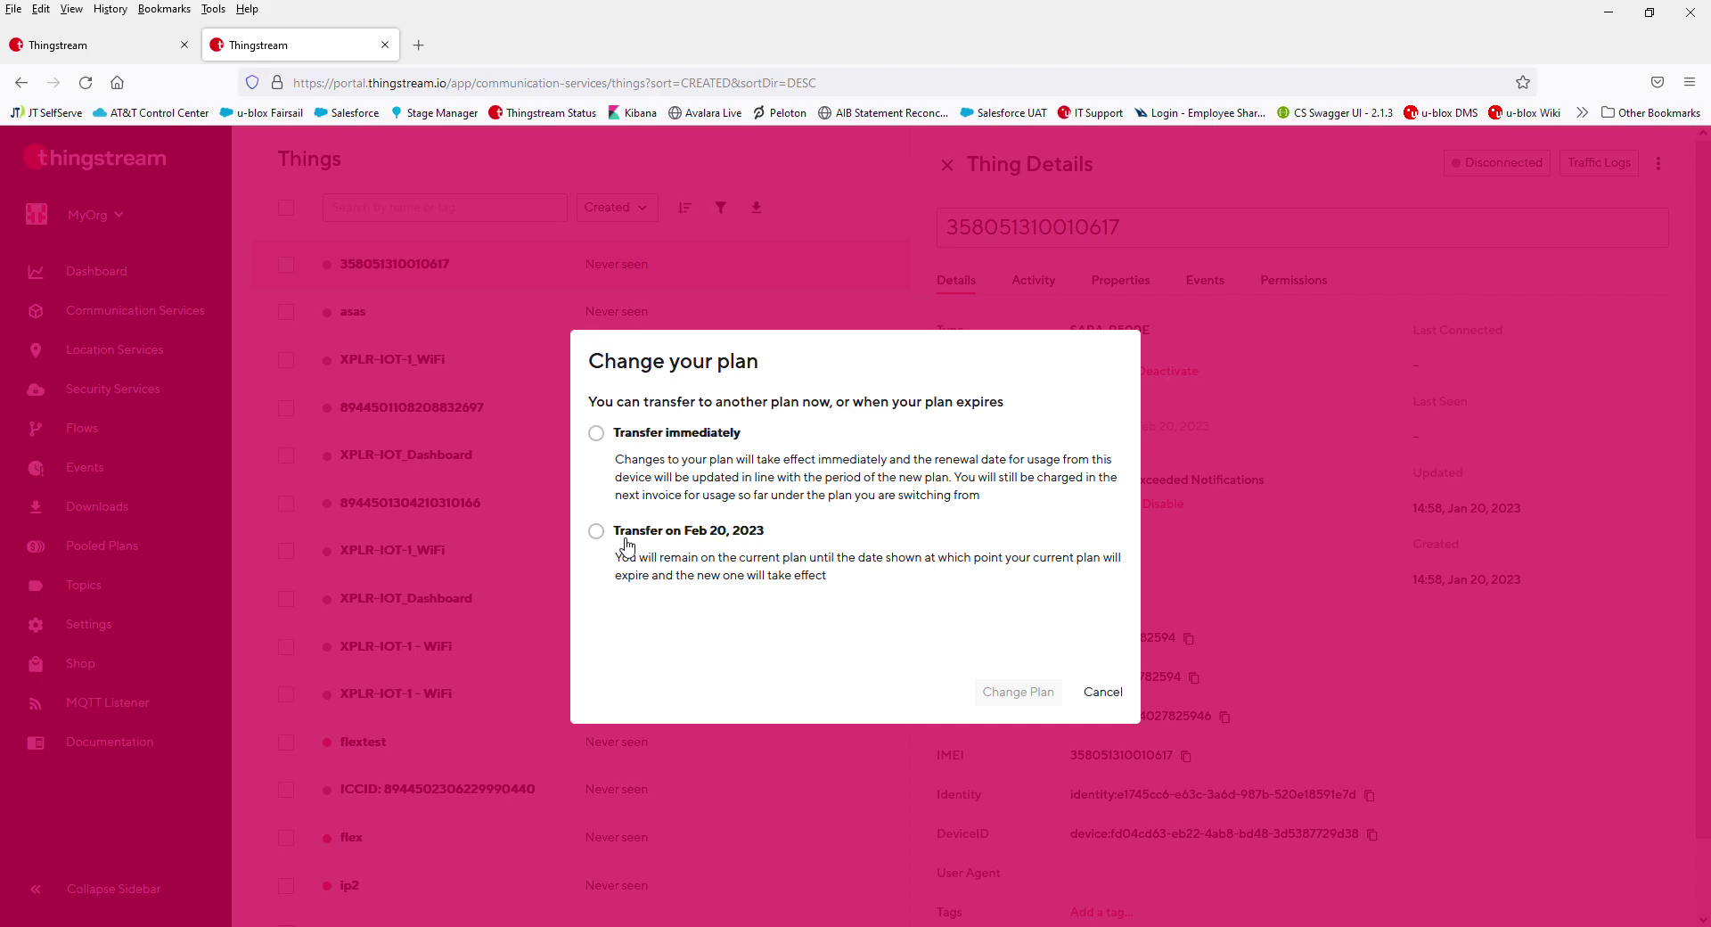
# Step: Preview the immediate-transfer plan list, then cancel, leaving the Thing on R500E 1MB
pyautogui.click(595, 433)
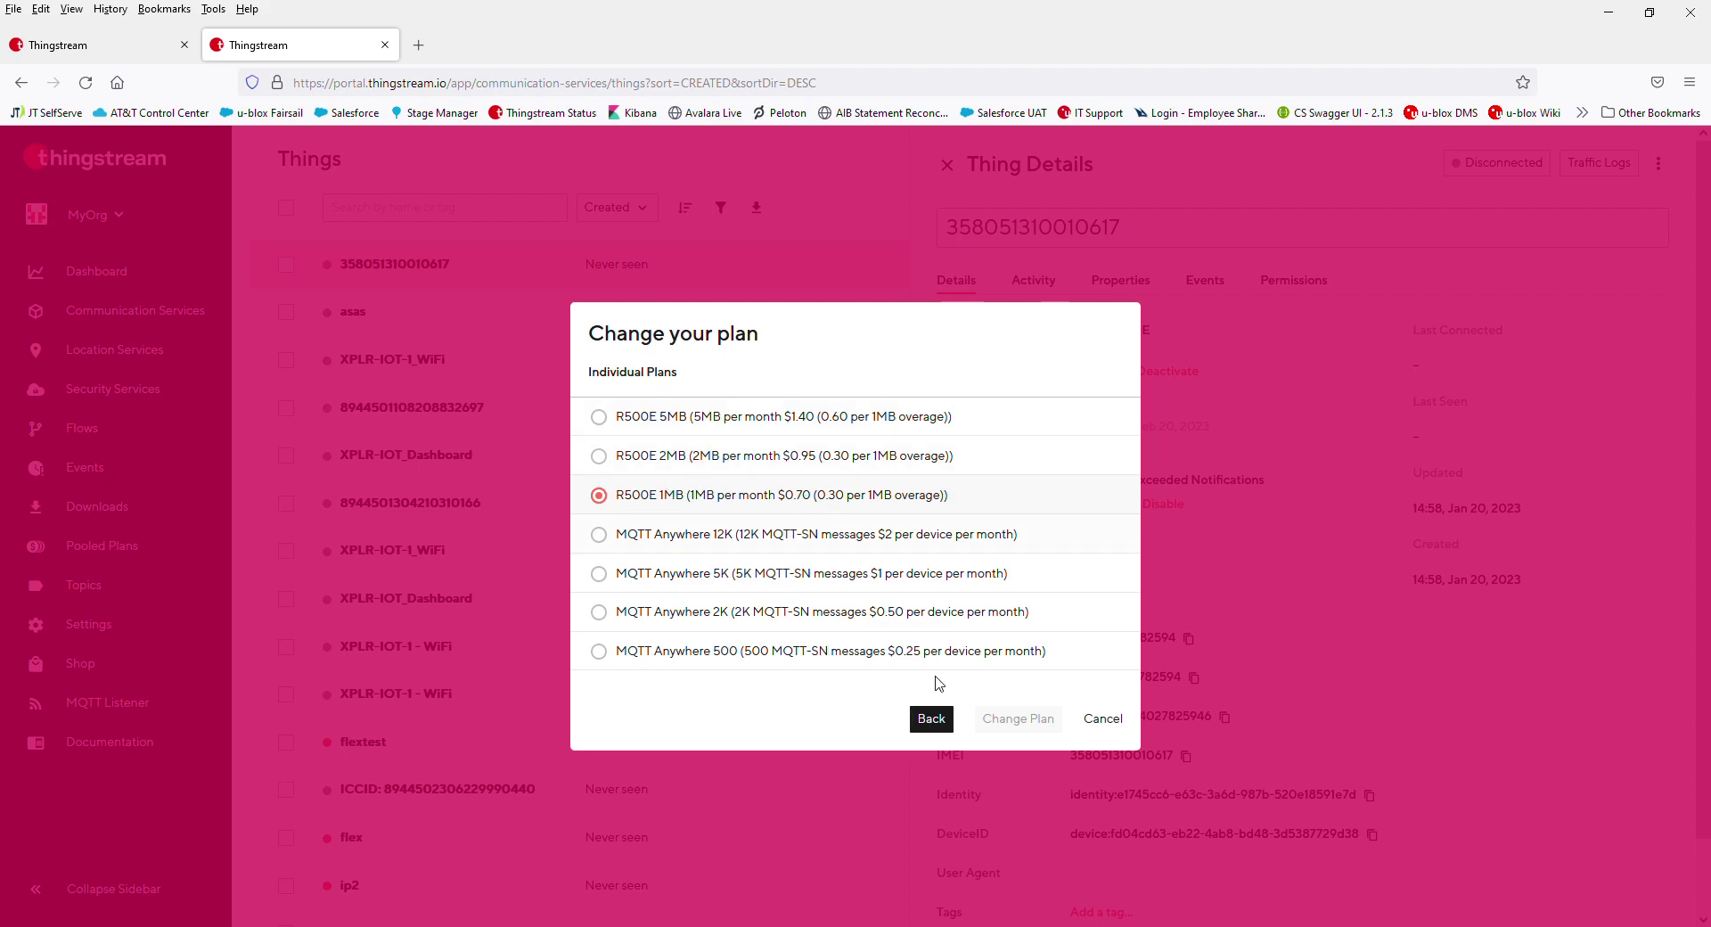
pyautogui.click(1113, 721)
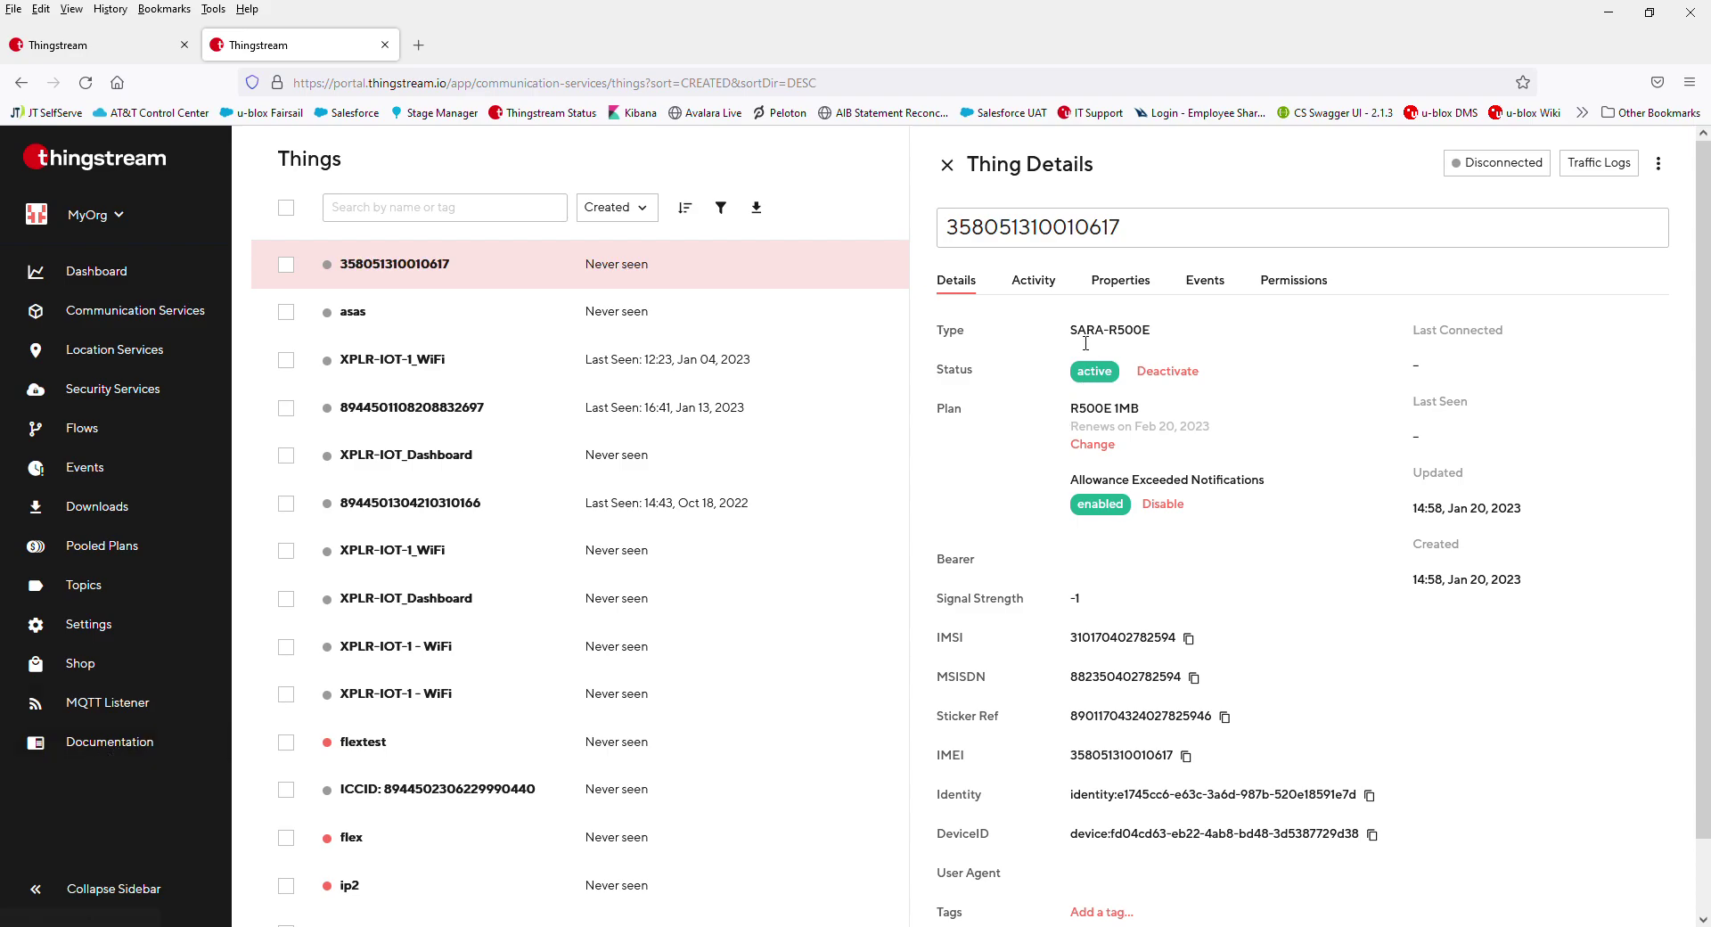
# Step: Check the Thing's activity and historic usage: no billable usage, 30 days left, no history
pyautogui.click(1047, 283)
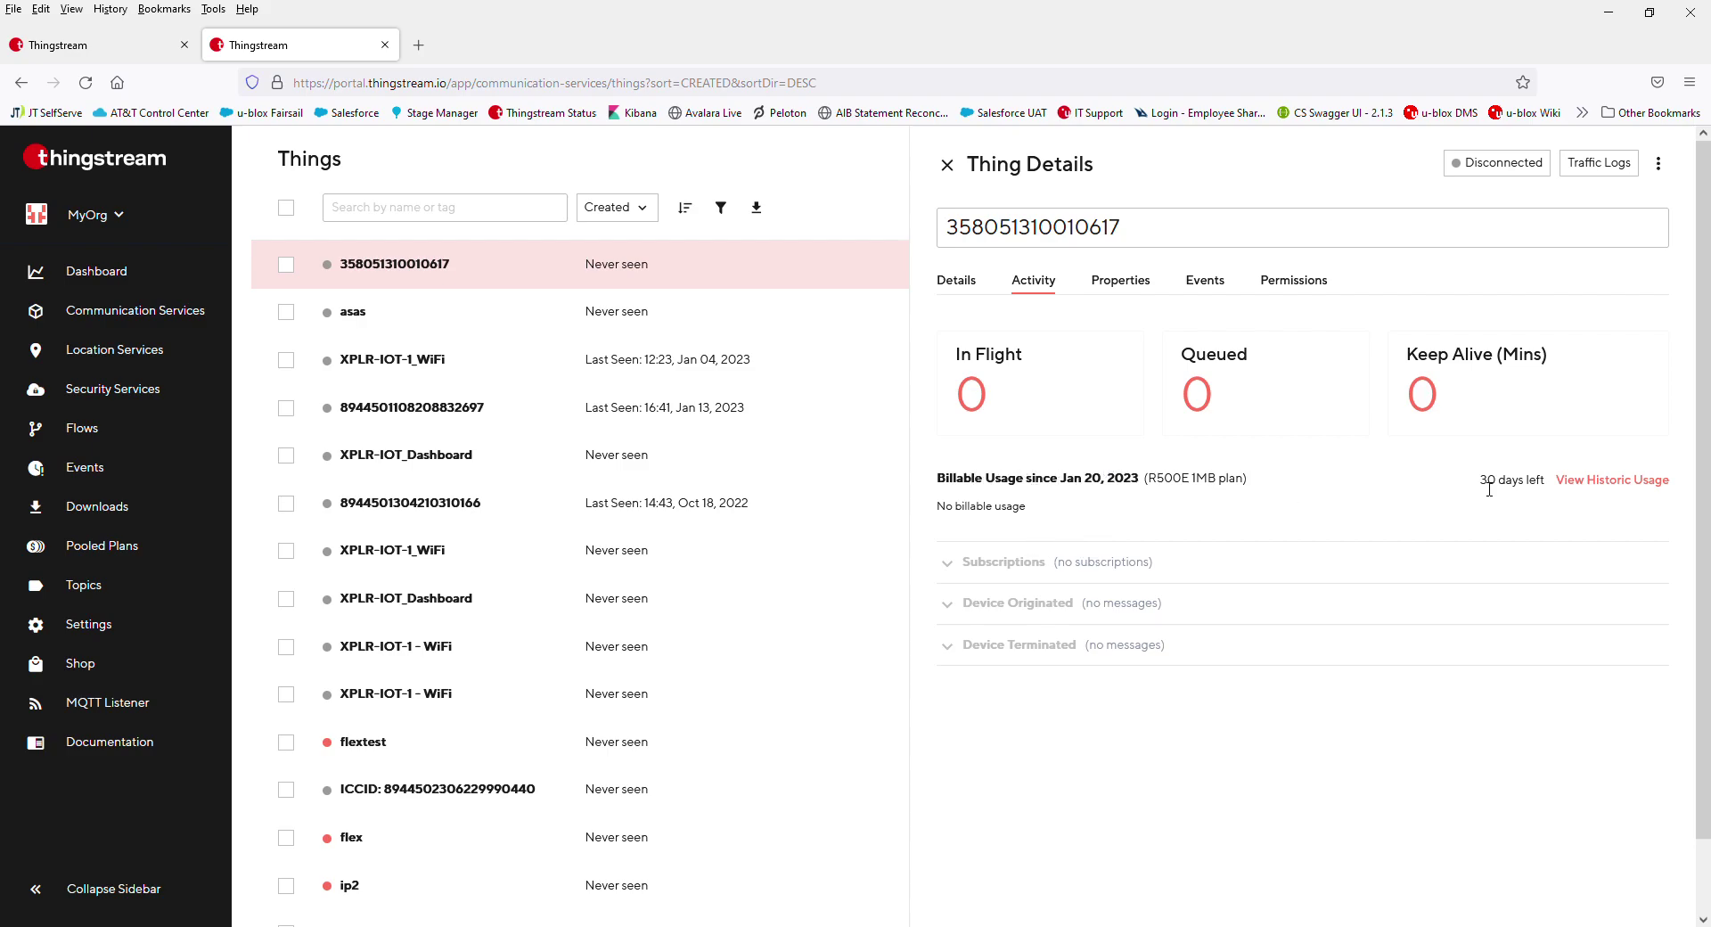
pyautogui.click(1589, 484)
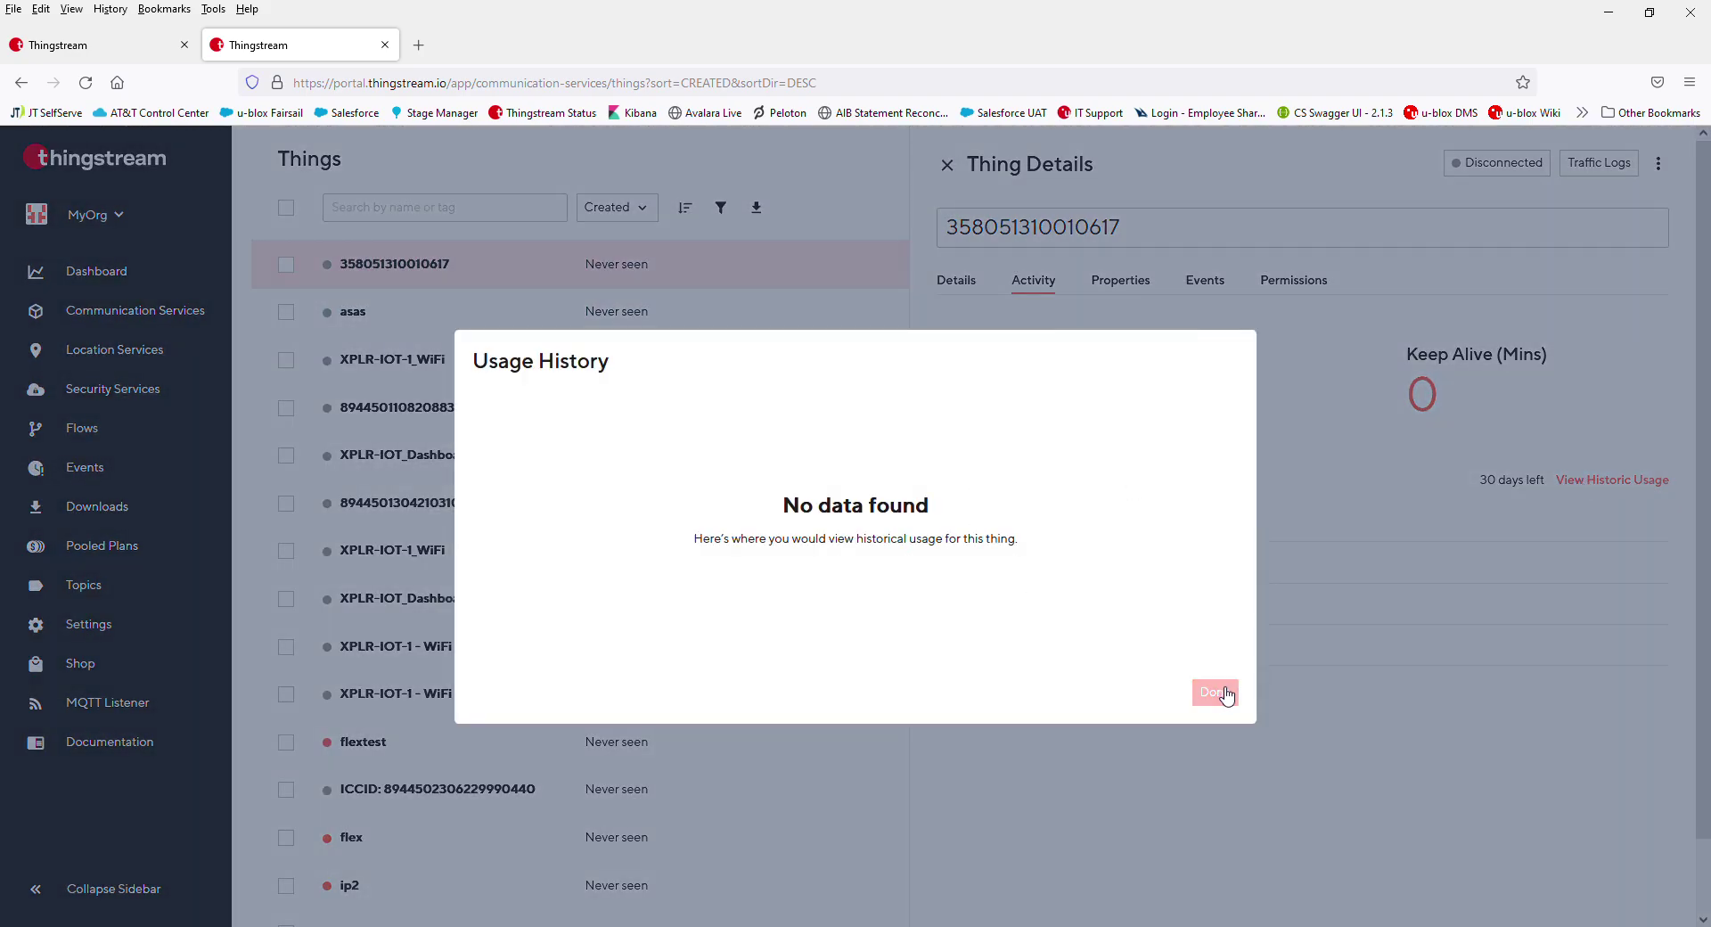
pyautogui.click(1223, 694)
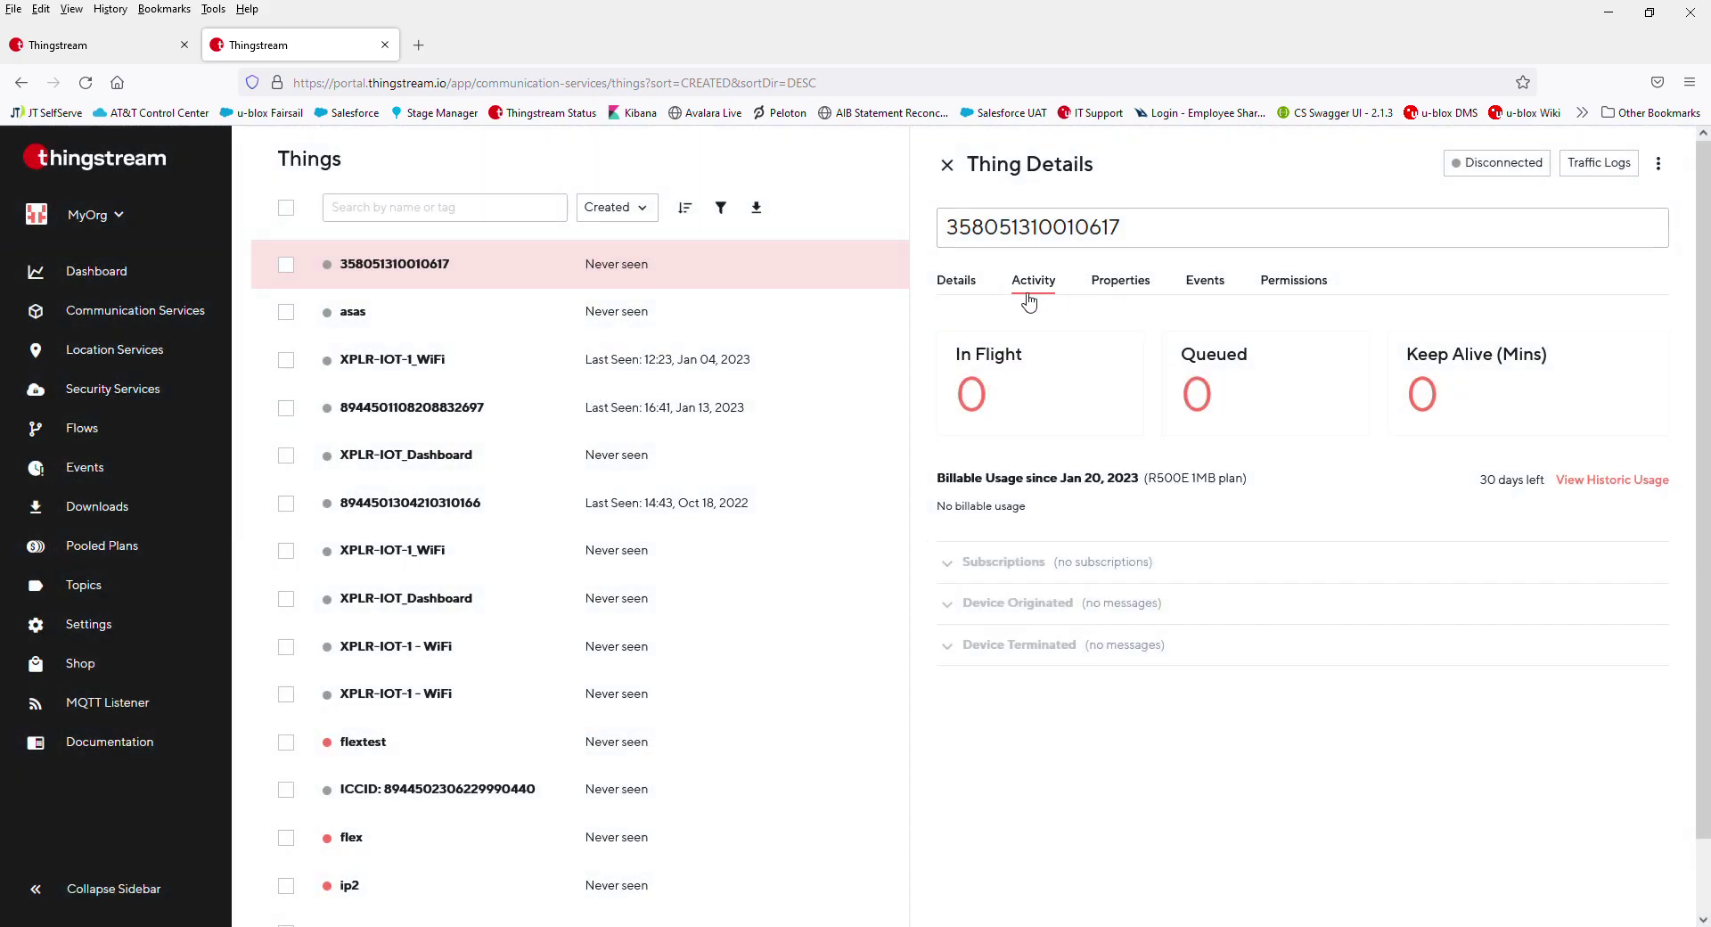
# Step: From the Thing's details, schedule its deactivation for Feb 20, 2023 and confirm
pyautogui.click(959, 282)
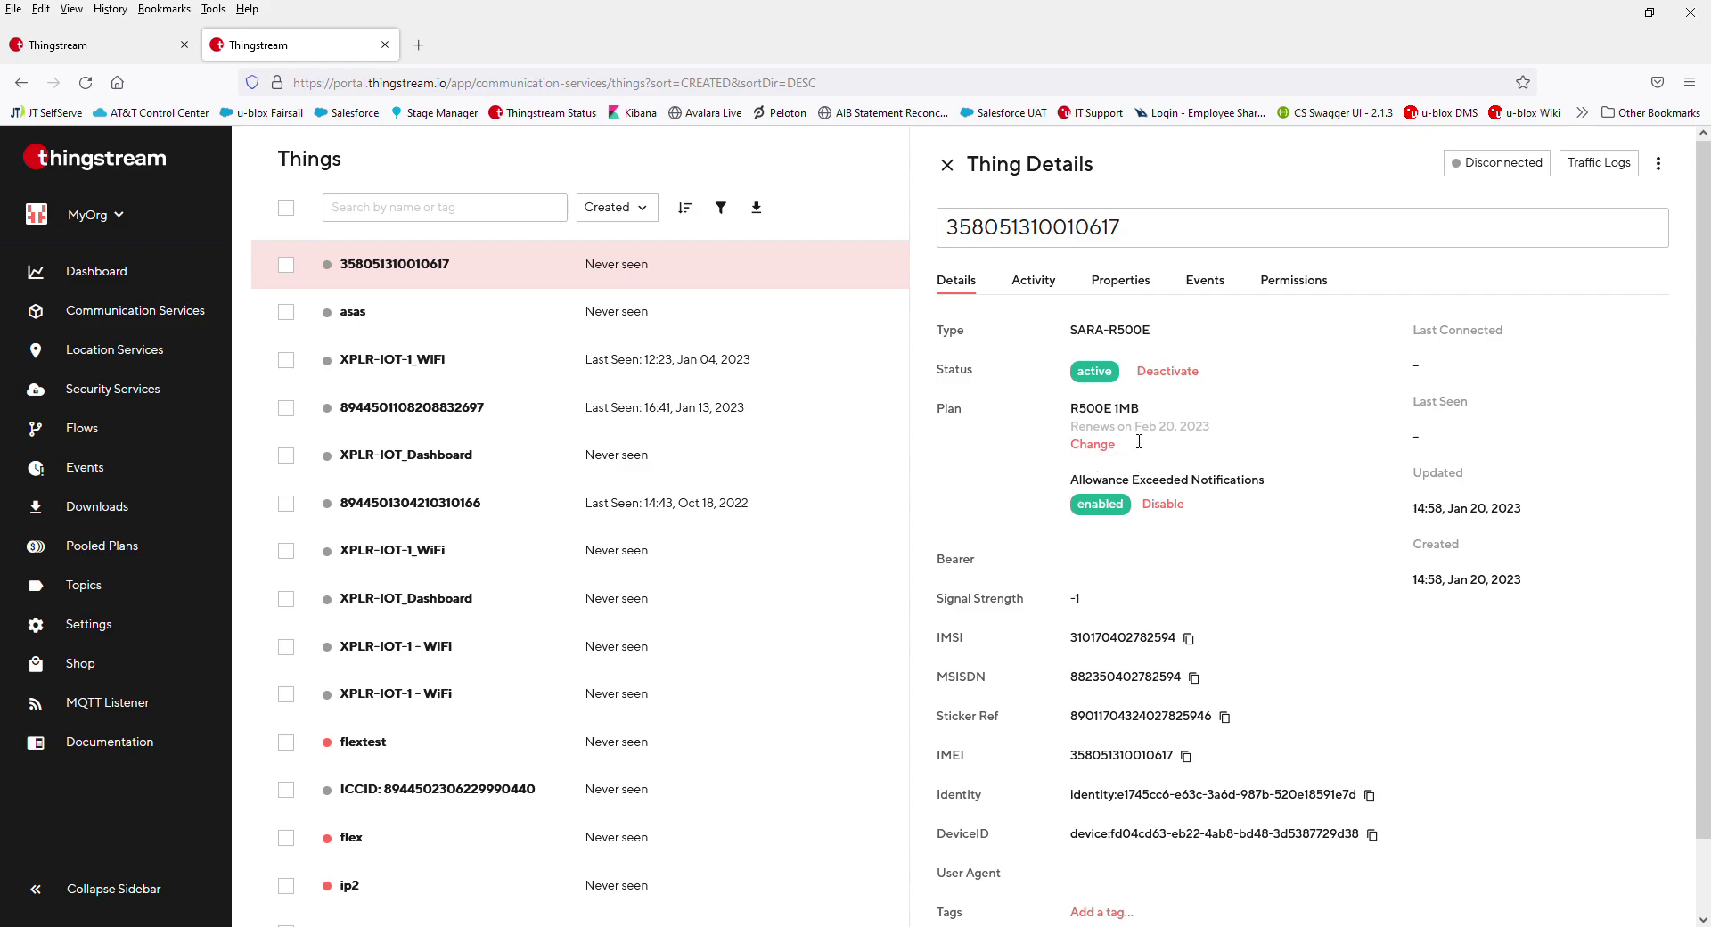
pyautogui.click(1168, 371)
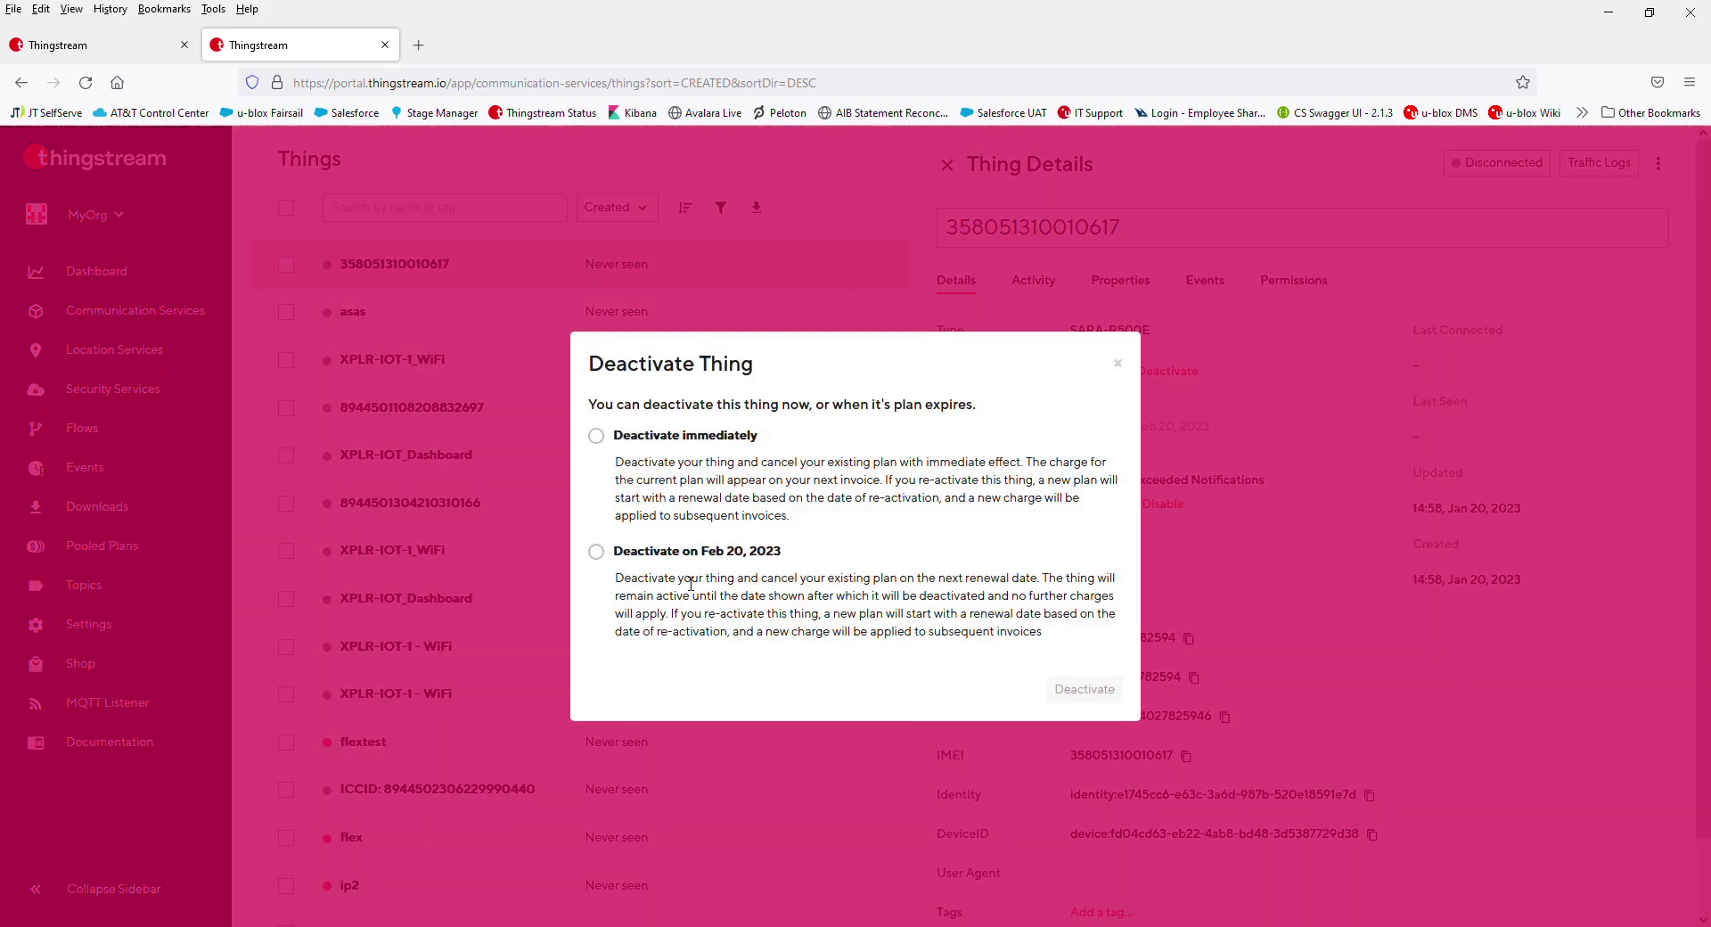
pyautogui.click(596, 551)
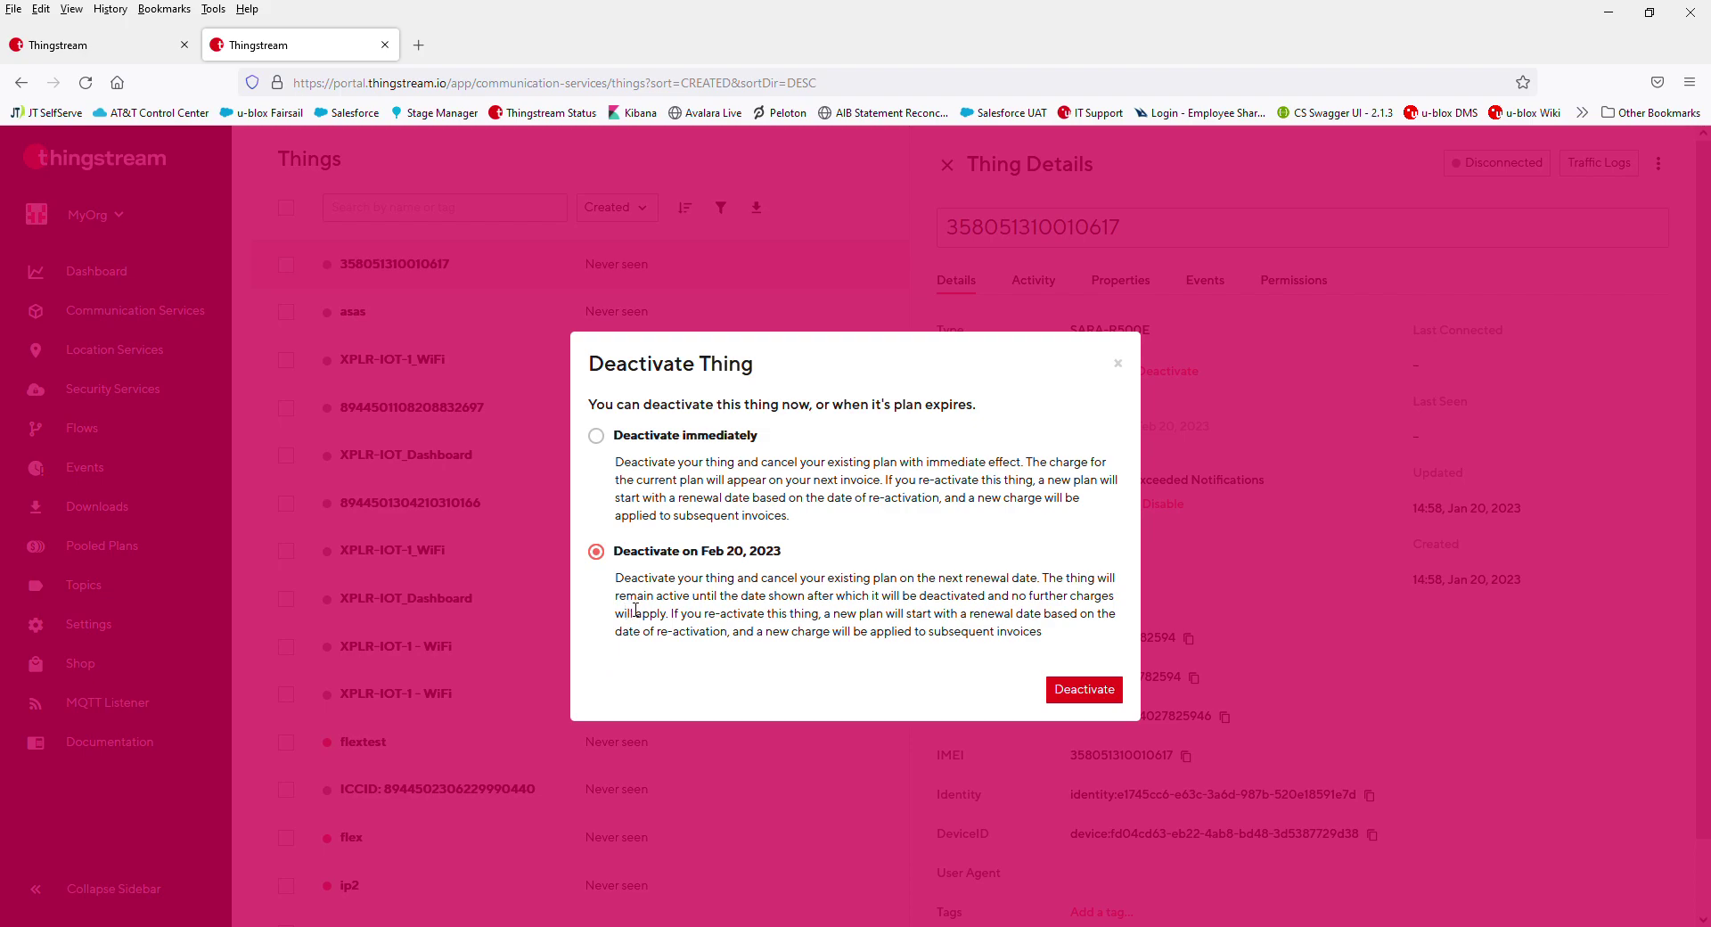
pyautogui.click(1085, 691)
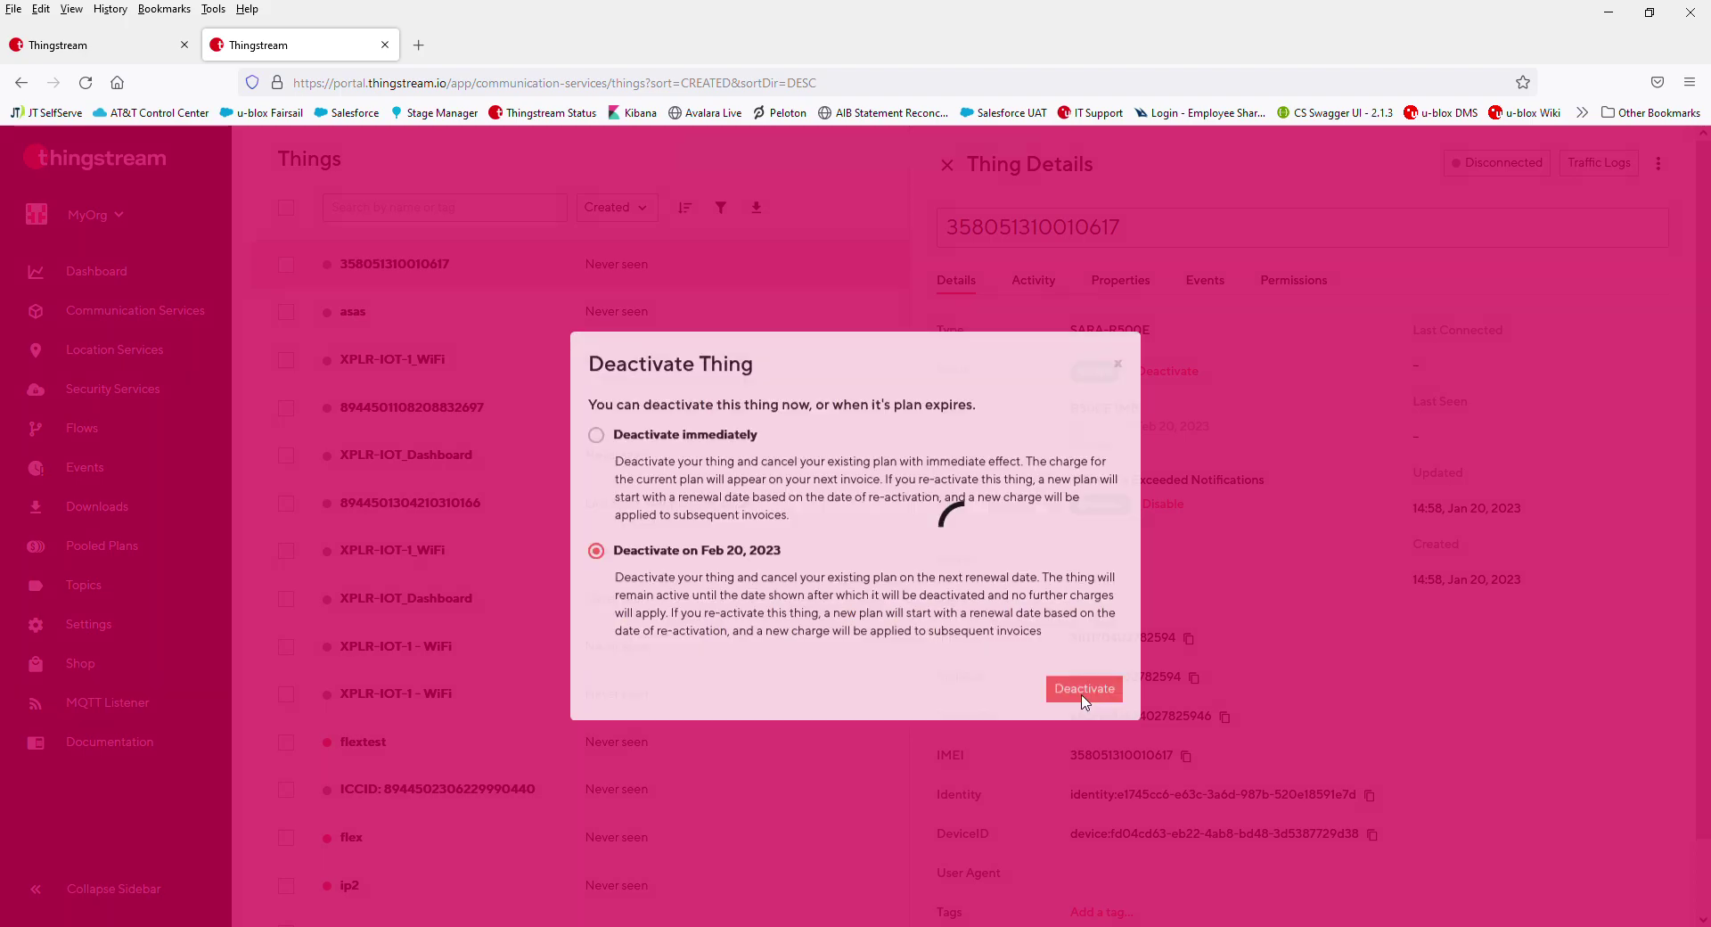